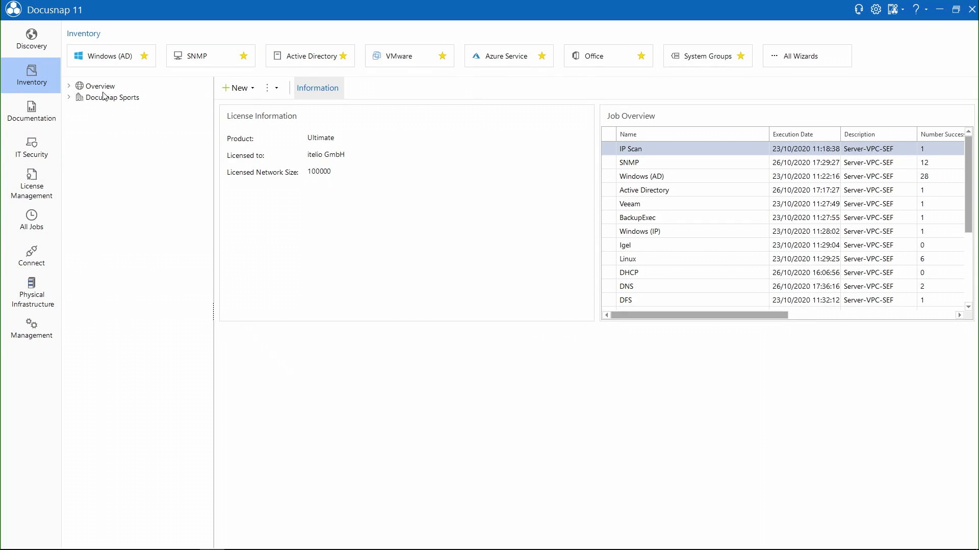
Display the IT Documentation frameworks of Docusnap Sports in the Documentation area.
{"action": "left_click", "coordinate": [70, 98]}
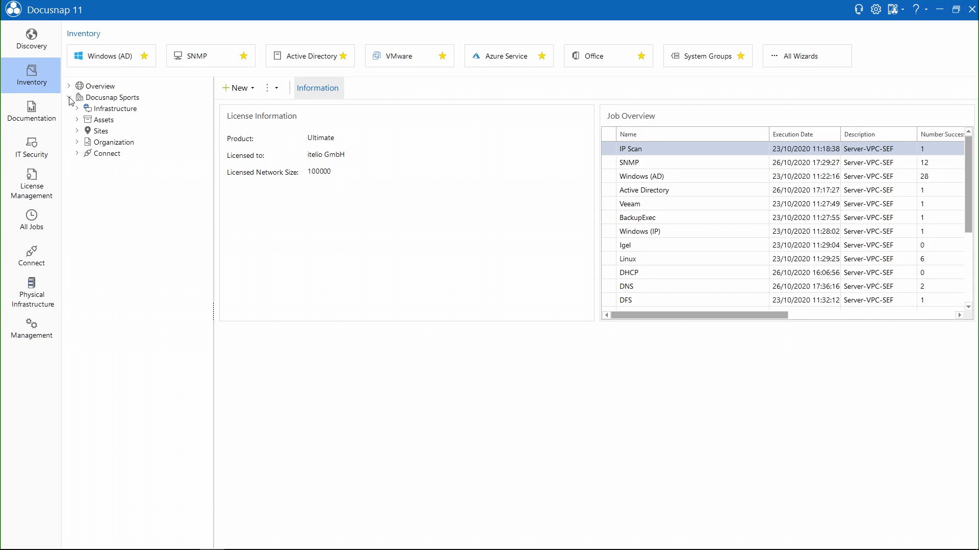
{"action": "left_click", "coordinate": [41, 115]}
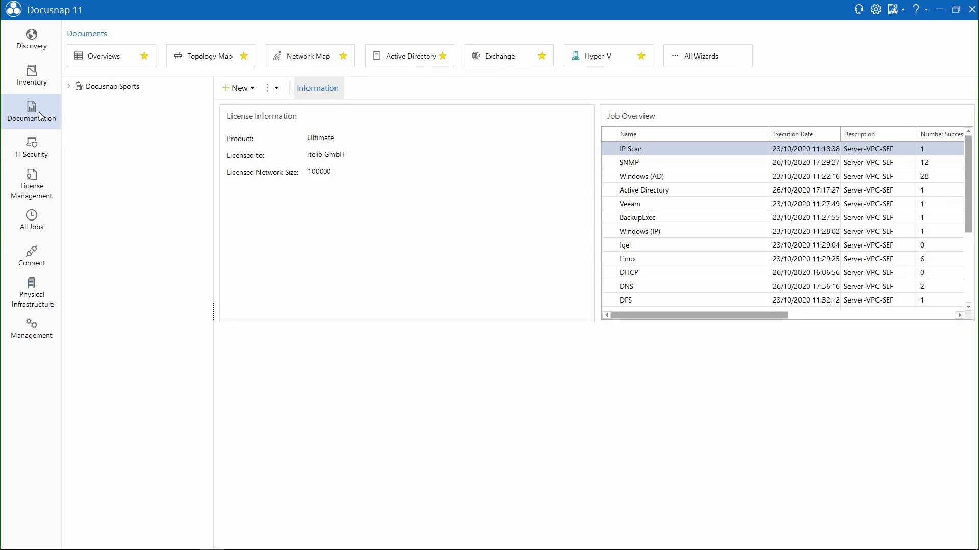
{"action": "left_click", "coordinate": [68, 86]}
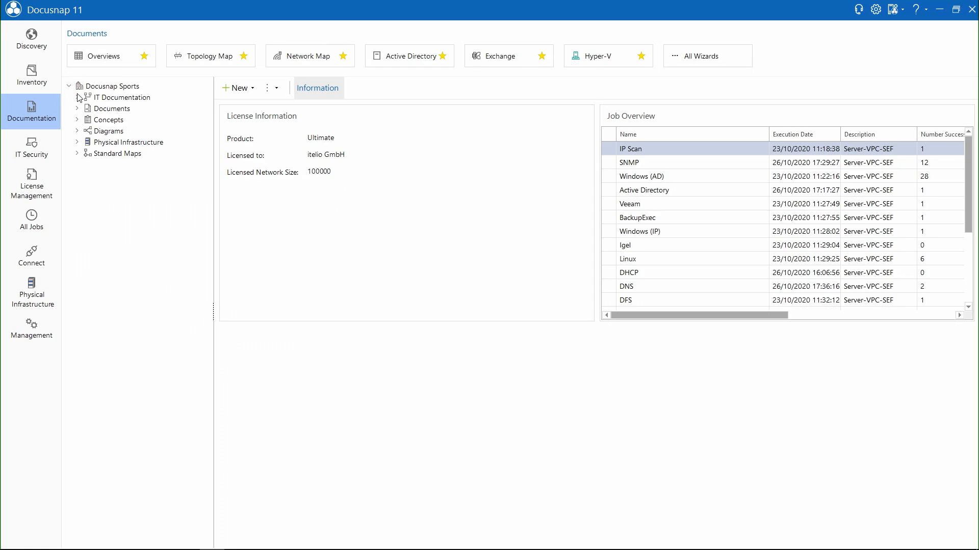
{"action": "left_click", "coordinate": [78, 97]}
{"action": "left_click", "coordinate": [108, 98]}
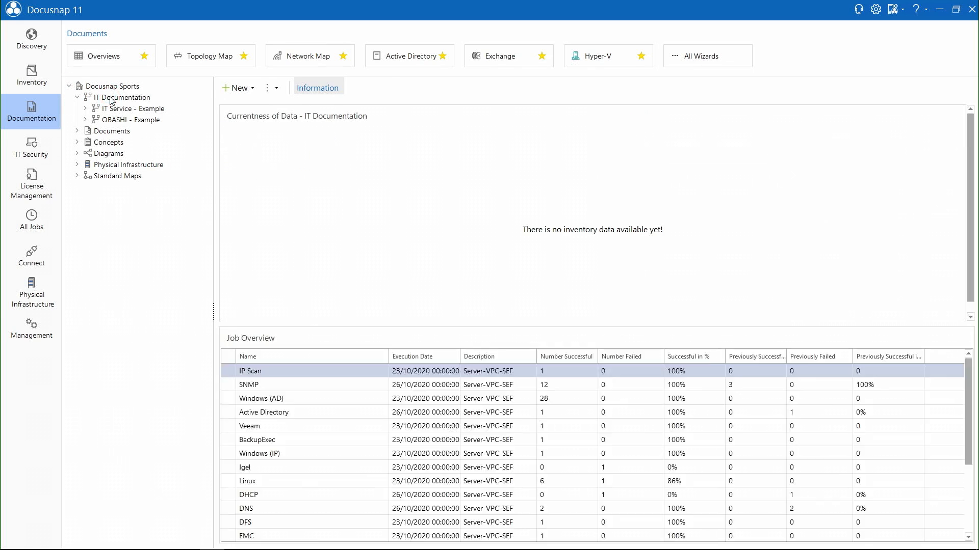
{"action": "left_click", "coordinate": [112, 100]}
Create and save a new IT documentation framework named TOGAF.
{"action": "left_click", "coordinate": [250, 90]}
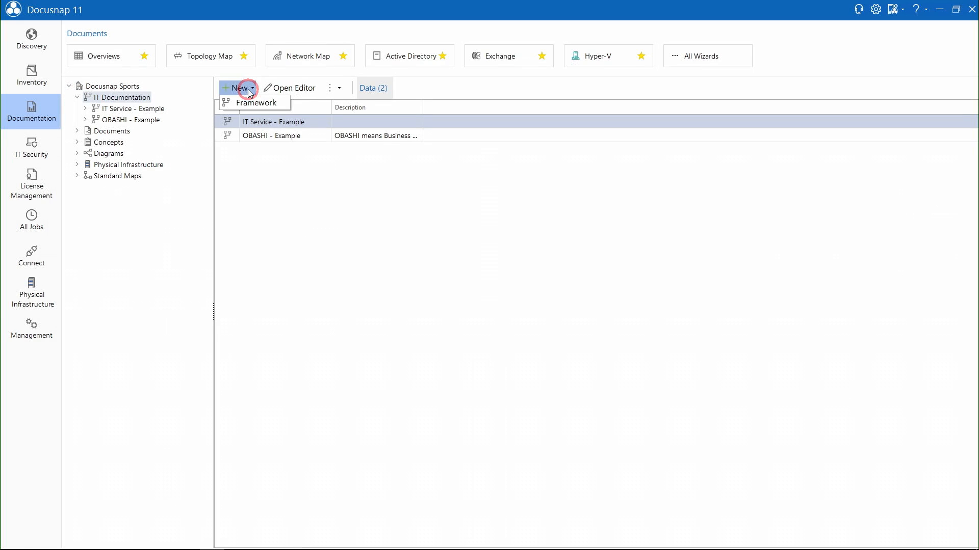
{"action": "left_click", "coordinate": [255, 103]}
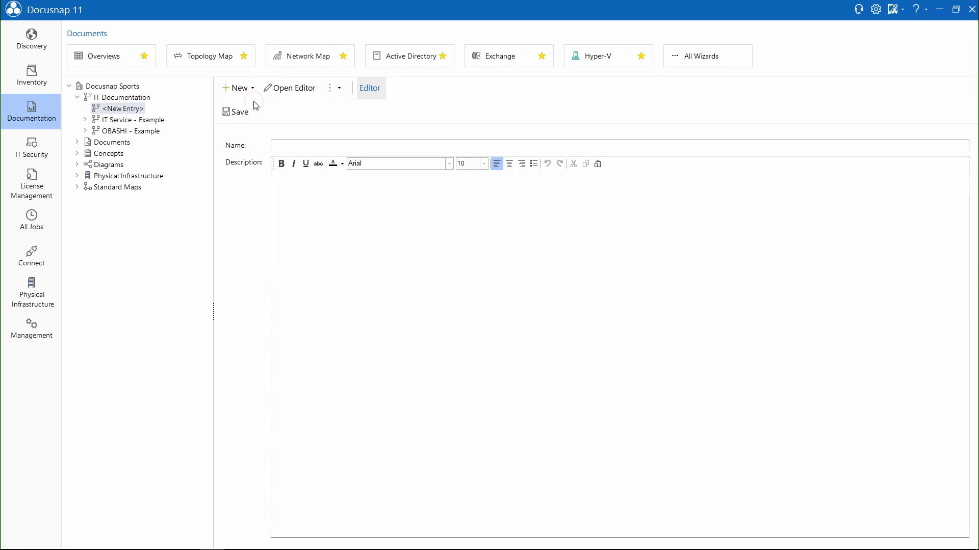
{"action": "left_click", "coordinate": [321, 148]}
{"action": "type", "text": "TOGAF"}
{"action": "left_click", "coordinate": [240, 113]}
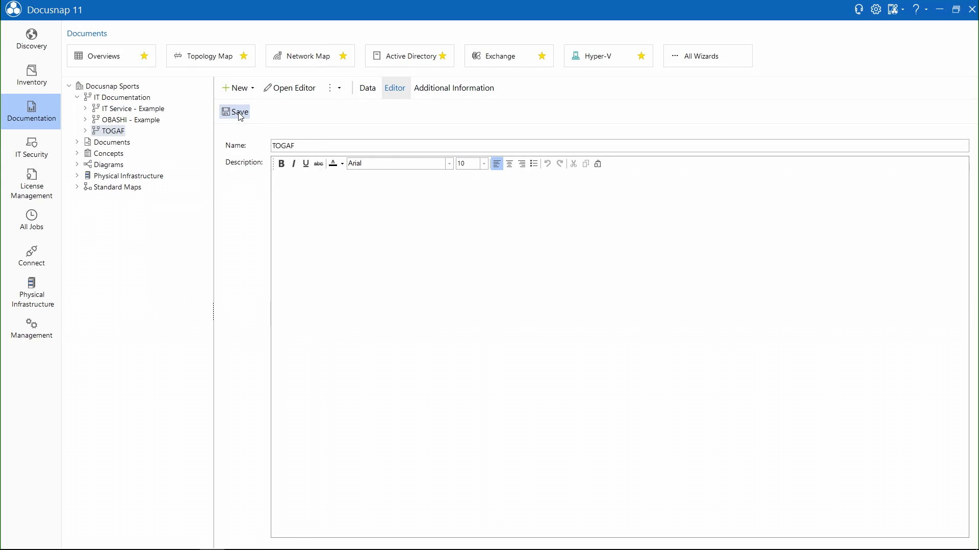
Create and save a view named Architectural View under the TOGAF framework.
{"action": "left_click", "coordinate": [85, 132]}
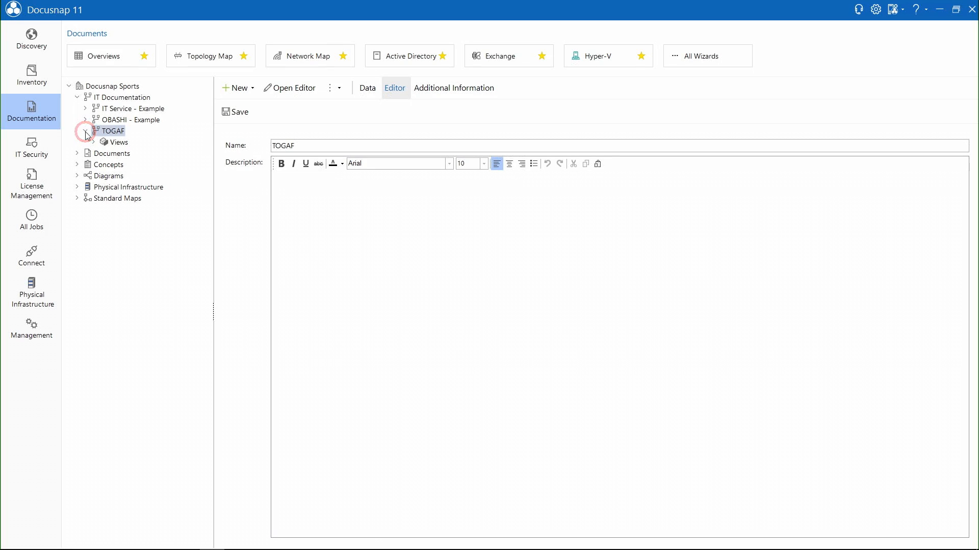
{"action": "left_click", "coordinate": [117, 143]}
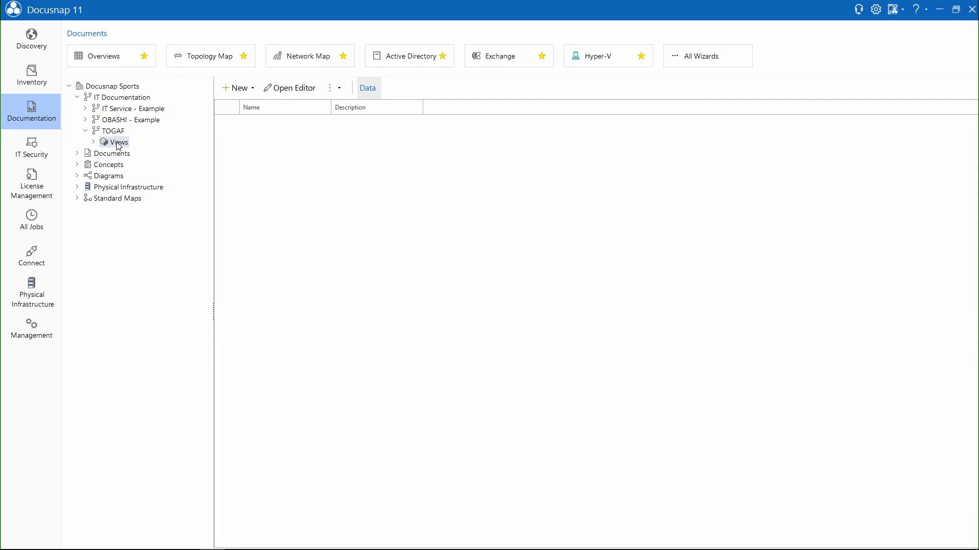
{"action": "left_click", "coordinate": [240, 89]}
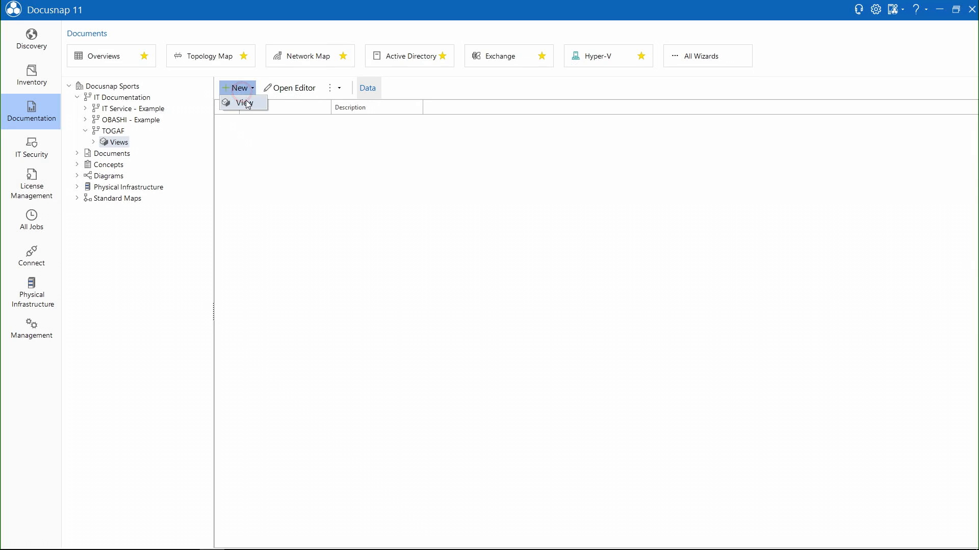
{"action": "left_click", "coordinate": [246, 103]}
{"action": "type", "text": "Architectural View"}
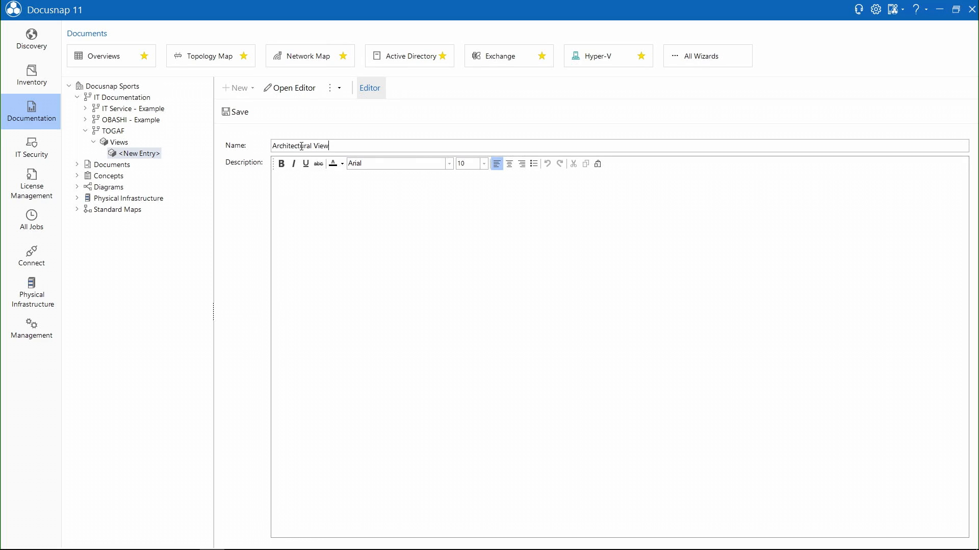
{"action": "left_click", "coordinate": [238, 114]}
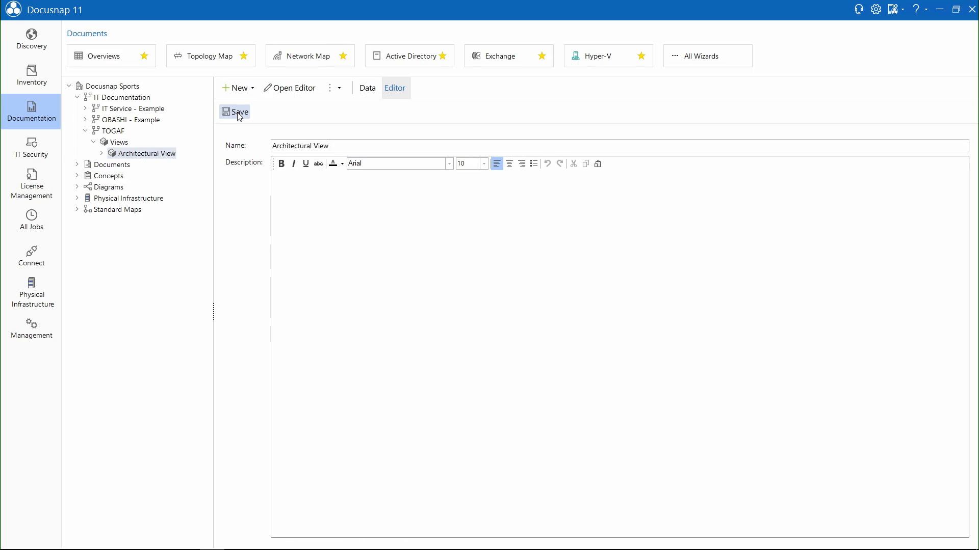
Open the Architectural View in the framework editor and add a blue level named Business with sorting 1.
{"action": "left_click", "coordinate": [297, 90]}
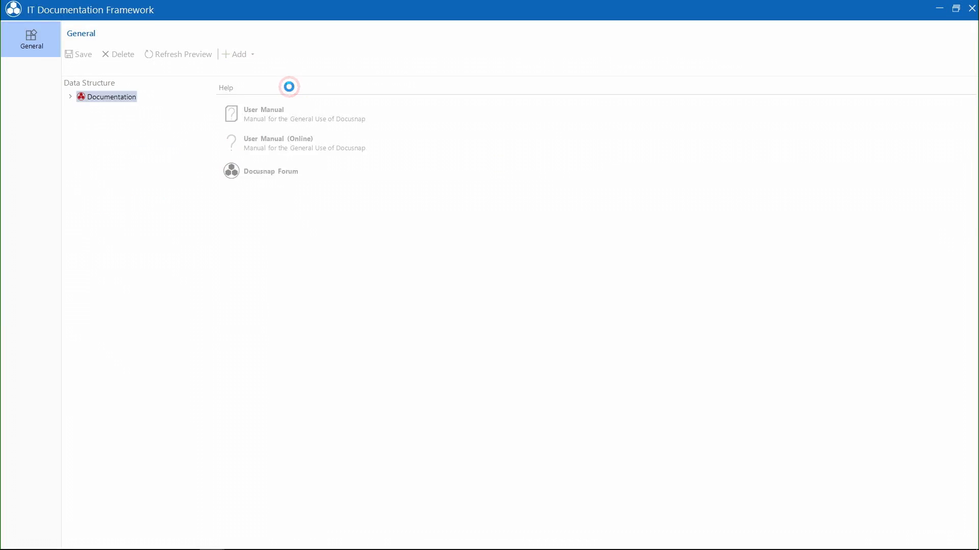
{"action": "left_click", "coordinate": [305, 54]}
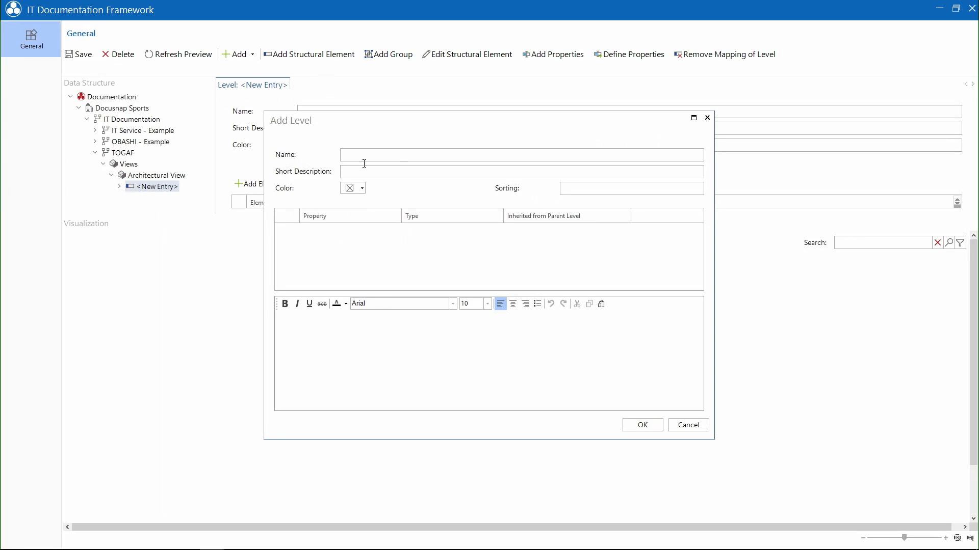
{"action": "left_click", "coordinate": [385, 154]}
{"action": "type", "text": "Bu"}
{"action": "left_click", "coordinate": [588, 188]}
{"action": "left_click", "coordinate": [362, 188]}
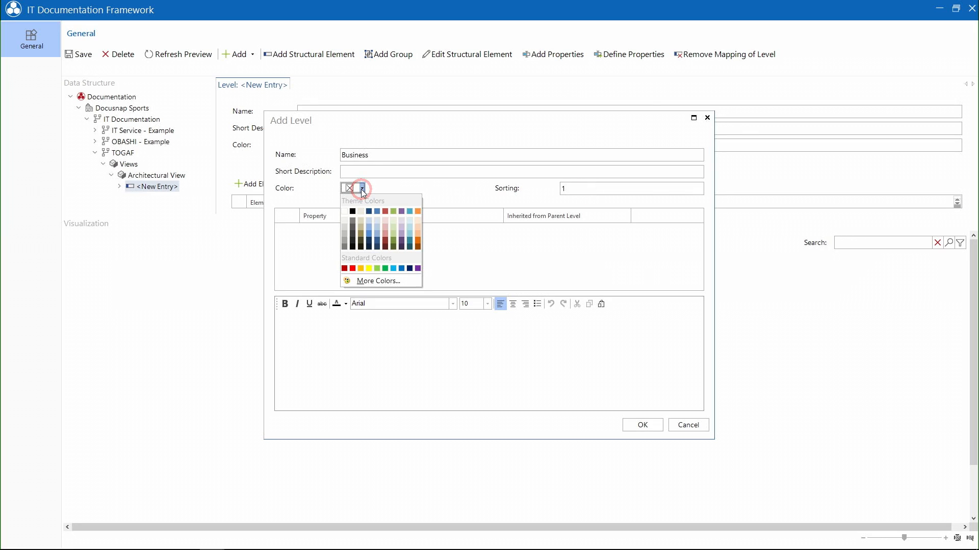
{"action": "left_click", "coordinate": [369, 236]}
{"action": "left_click", "coordinate": [640, 426]}
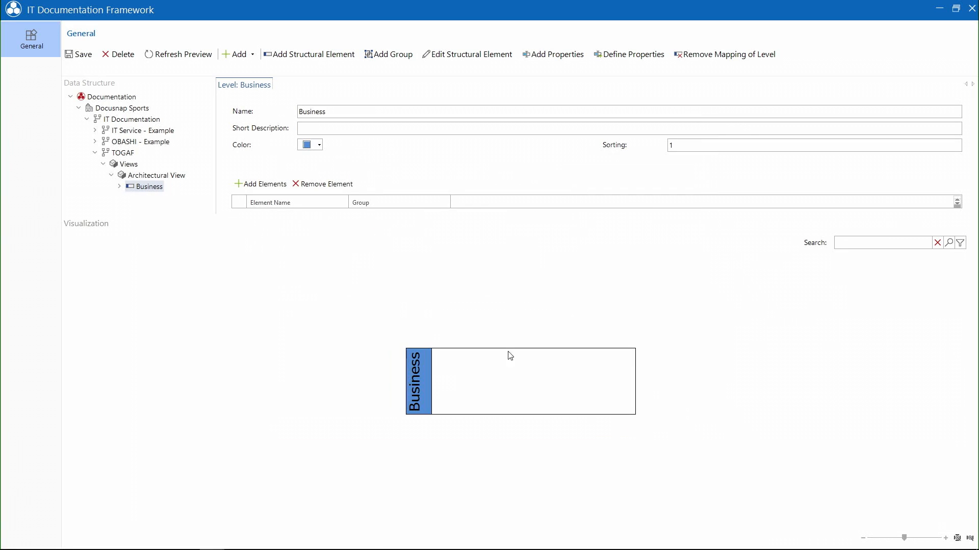
Add a light red level named Information Systems with sorting 2 to the Architectural View.
{"action": "left_click", "coordinate": [154, 176]}
{"action": "left_click", "coordinate": [305, 54]}
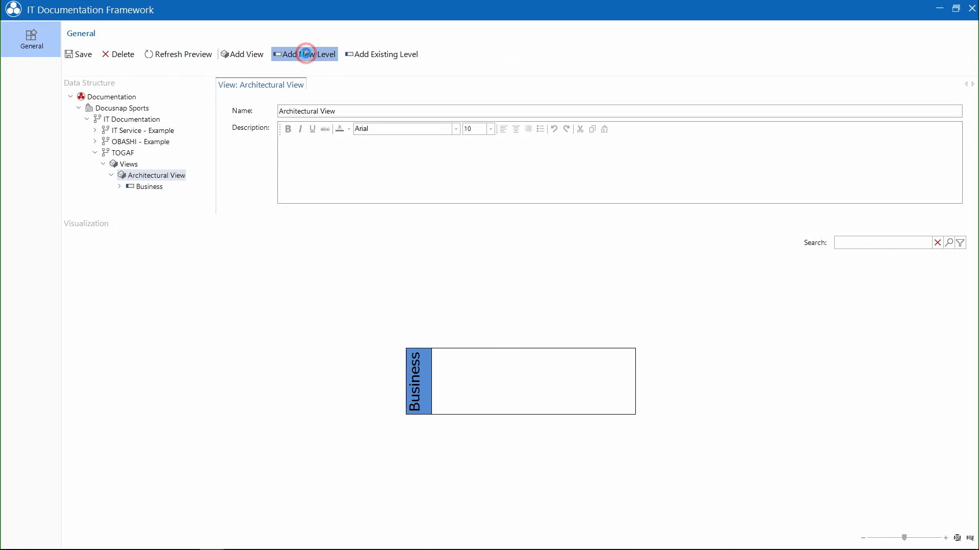
{"action": "left_click", "coordinate": [365, 155]}
{"action": "type", "text": "Information Systems"}
{"action": "left_click", "coordinate": [596, 187]}
{"action": "type", "text": "2"}
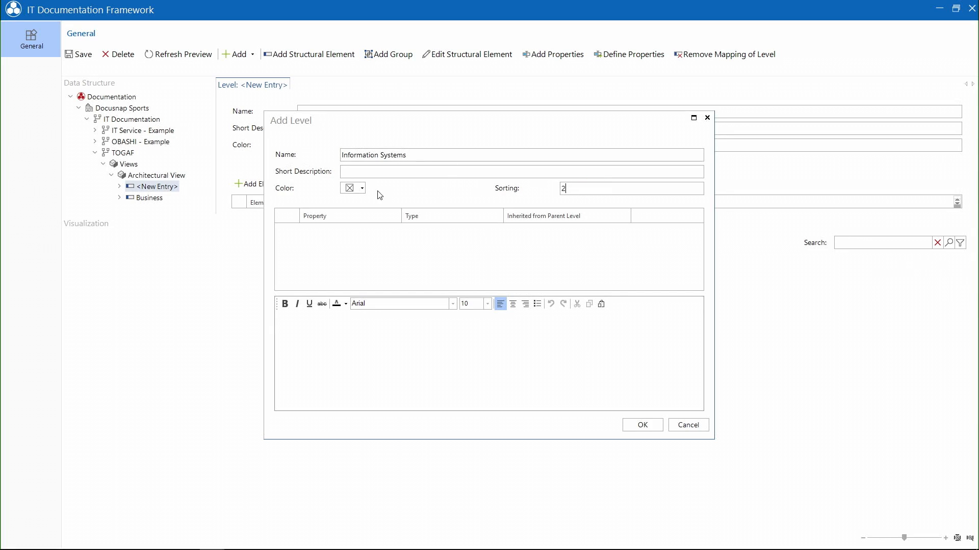
{"action": "left_click", "coordinate": [363, 189]}
{"action": "left_click", "coordinate": [387, 234]}
{"action": "left_click", "coordinate": [637, 425]}
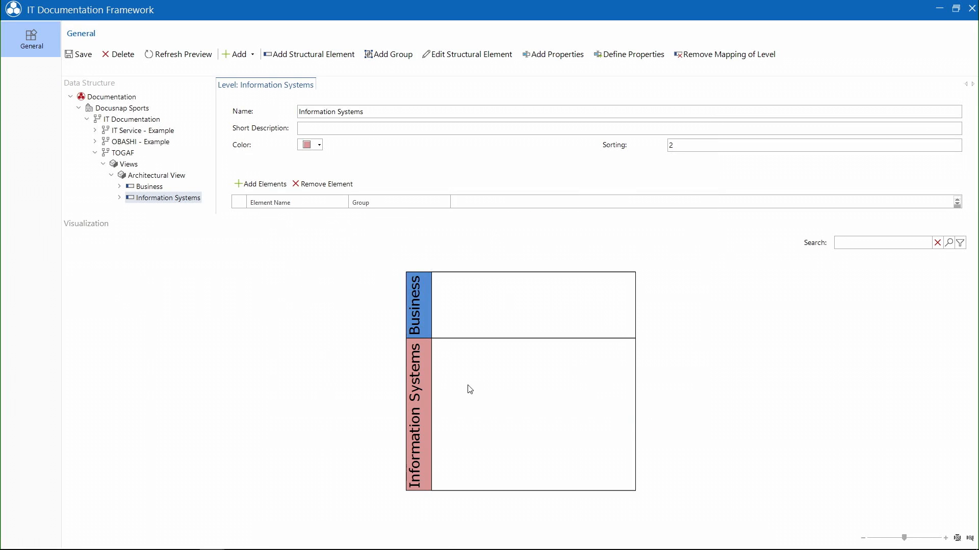
Add a light green level named Technology with sorting 3 to the Architectural View.
{"action": "left_click", "coordinate": [155, 175]}
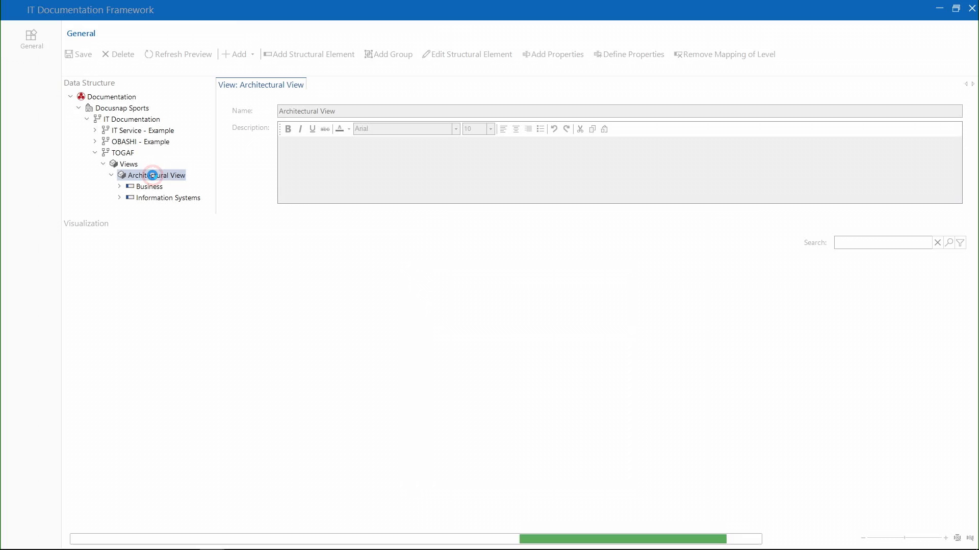
{"action": "left_click", "coordinate": [305, 54]}
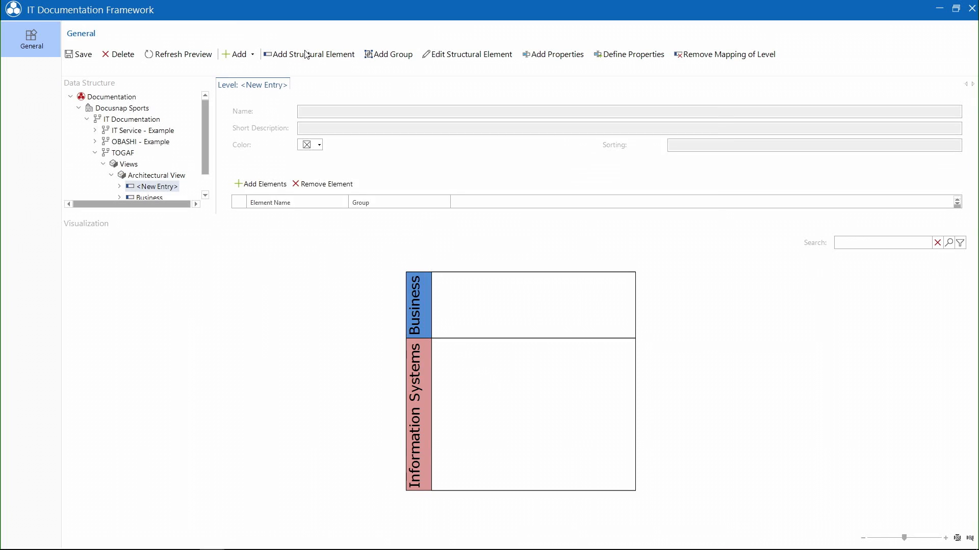
{"action": "left_click", "coordinate": [395, 154]}
{"action": "type", "text": "Technology"}
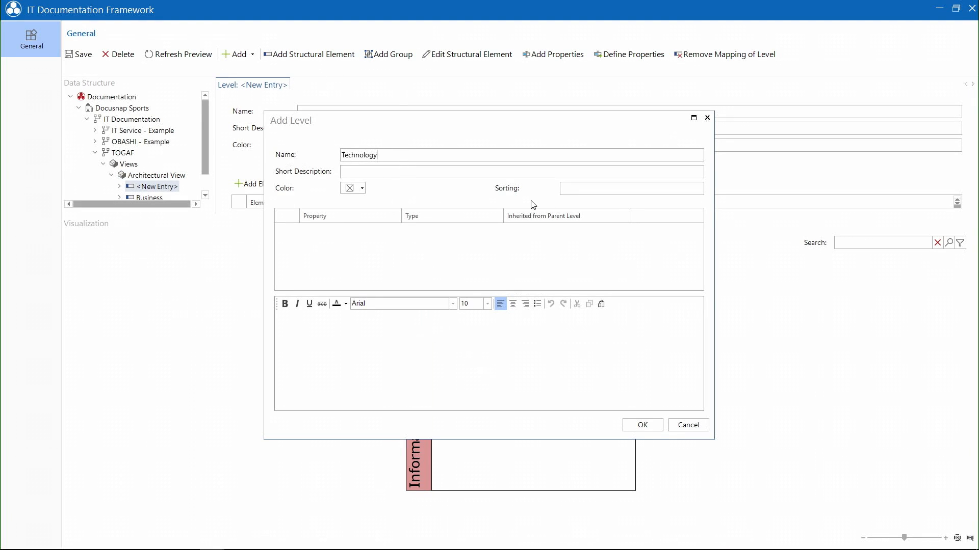
{"action": "left_click", "coordinate": [565, 189]}
{"action": "type", "text": "3"}
{"action": "left_click", "coordinate": [362, 188]}
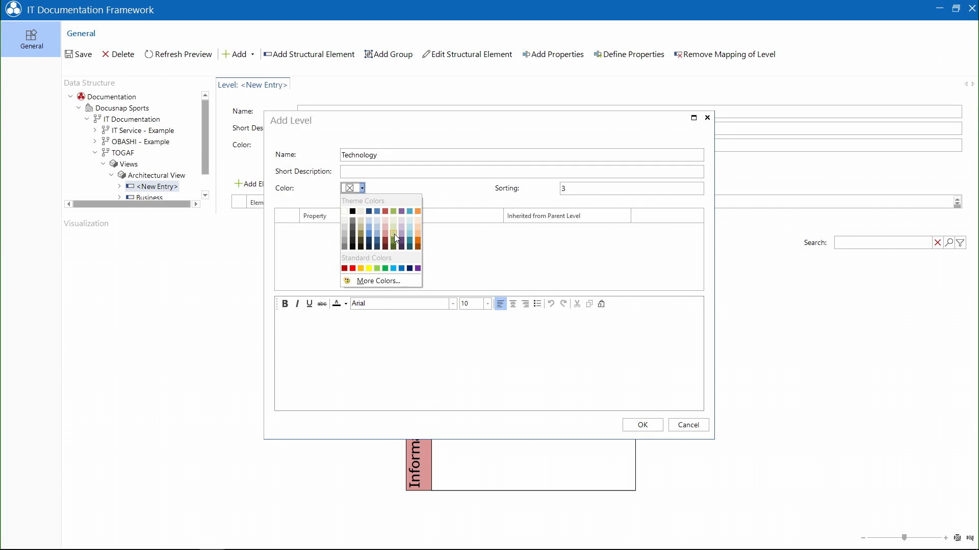
{"action": "left_click", "coordinate": [394, 234]}
{"action": "left_click", "coordinate": [642, 425]}
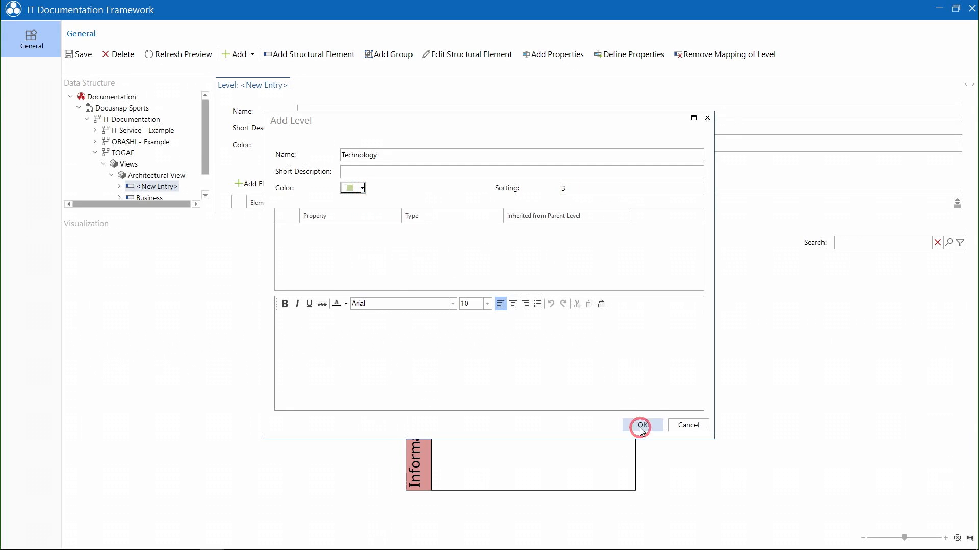
Add a pale pink structural element named Application with sorting 1 to the Information Systems level.
{"action": "left_click_drag", "start_coordinate": [204, 158], "coordinate": [207, 182]}
{"action": "left_click", "coordinate": [161, 176]}
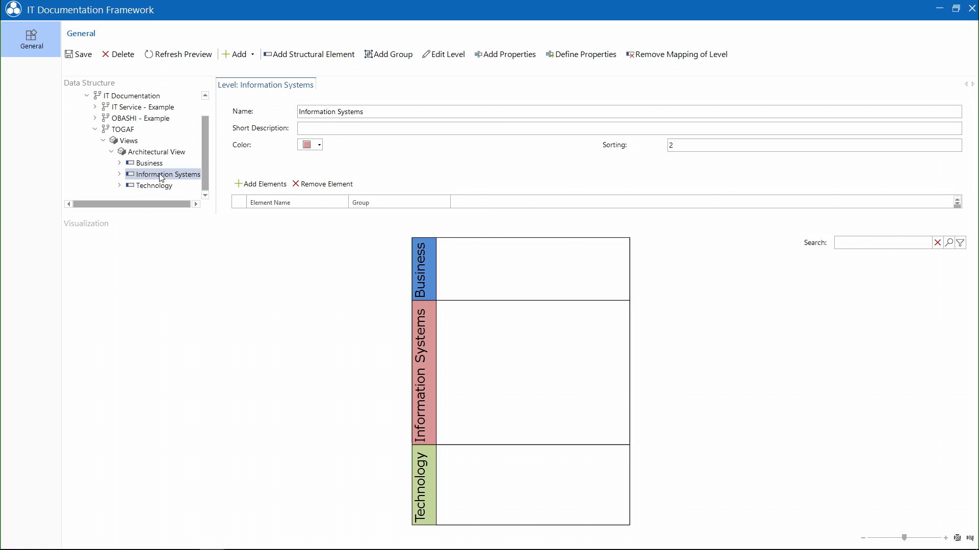
{"action": "left_click", "coordinate": [303, 59]}
{"action": "left_click", "coordinate": [424, 154]}
{"action": "type", "text": "Application"}
{"action": "left_click", "coordinate": [579, 189]}
{"action": "type", "text": "1"}
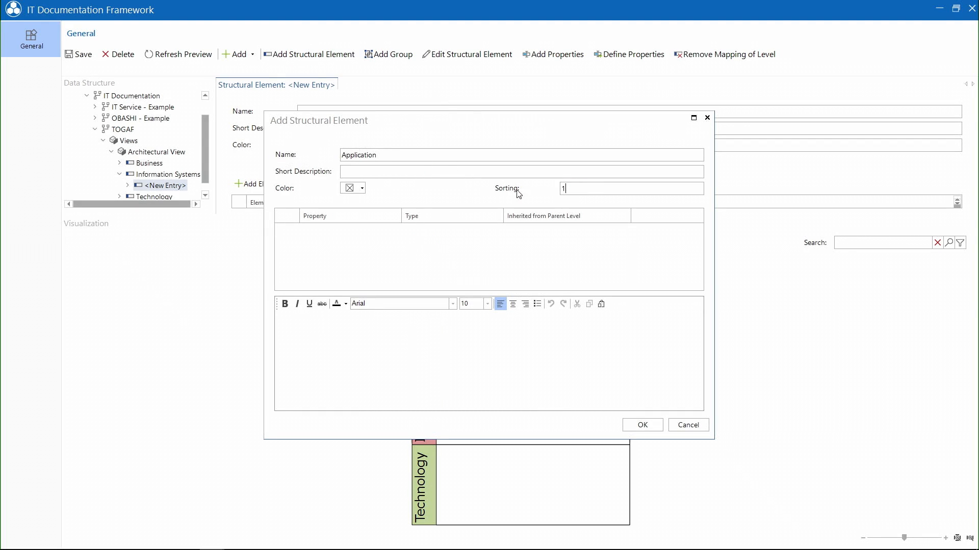
{"action": "left_click", "coordinate": [362, 188]}
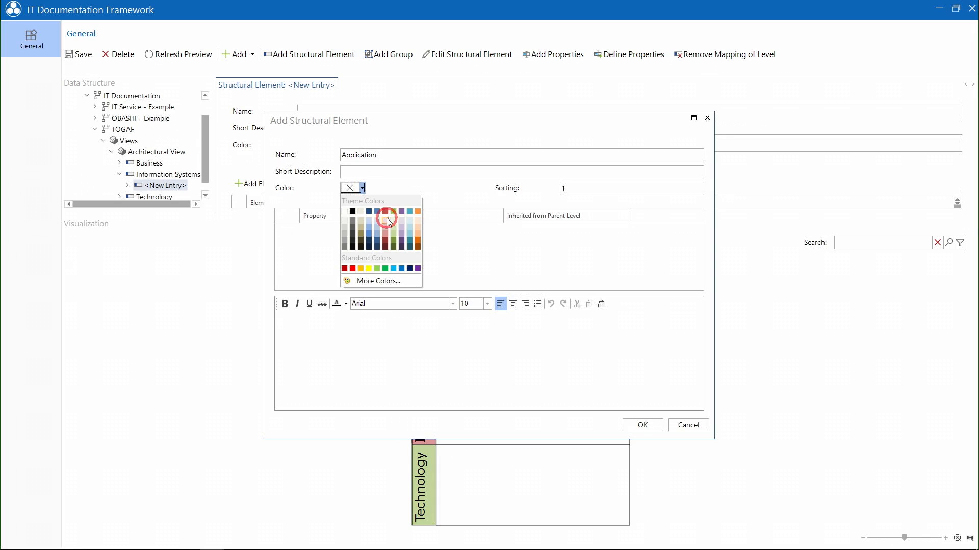
{"action": "left_click", "coordinate": [386, 220]}
{"action": "left_click", "coordinate": [647, 426]}
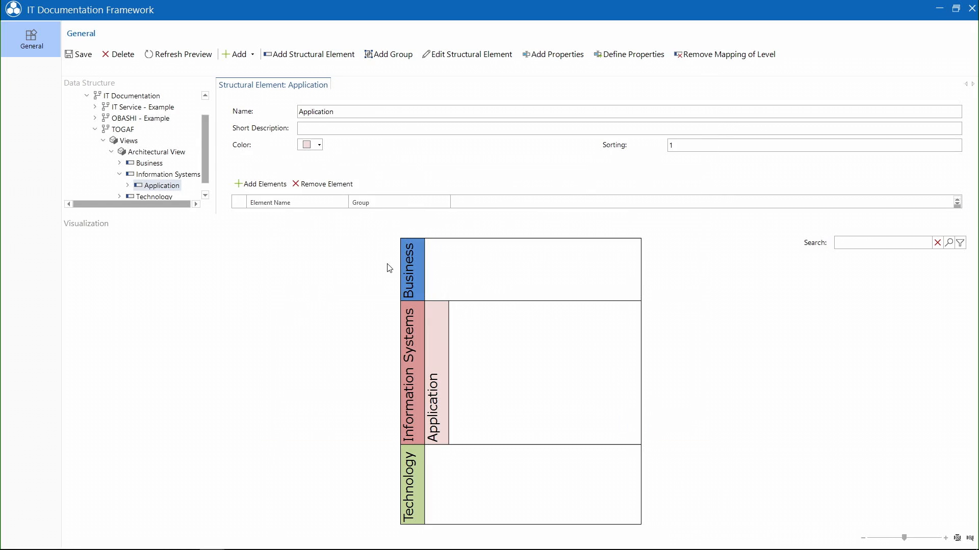
Add a pink structural element named Data with sorting 2 to the Information Systems level and save the framework.
{"action": "left_click", "coordinate": [173, 175]}
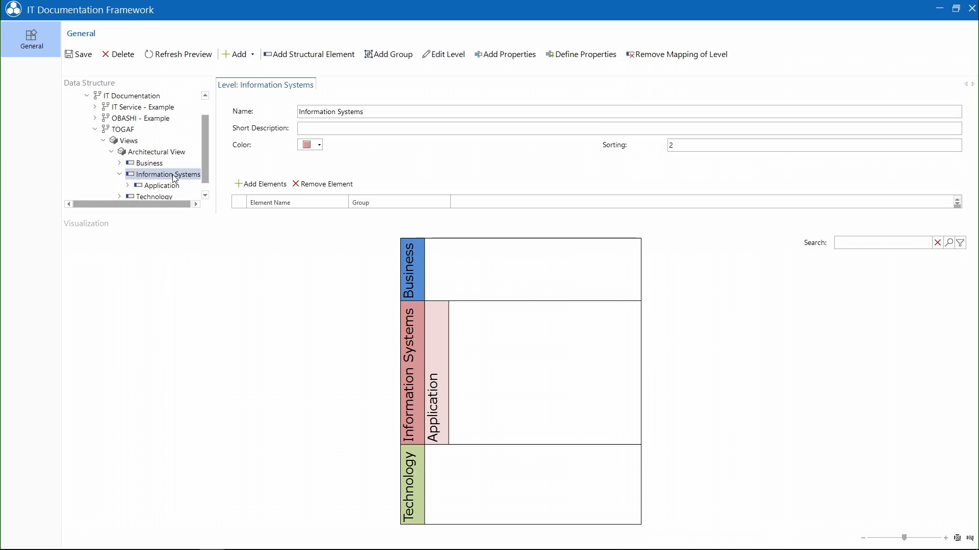
{"action": "left_click", "coordinate": [299, 56]}
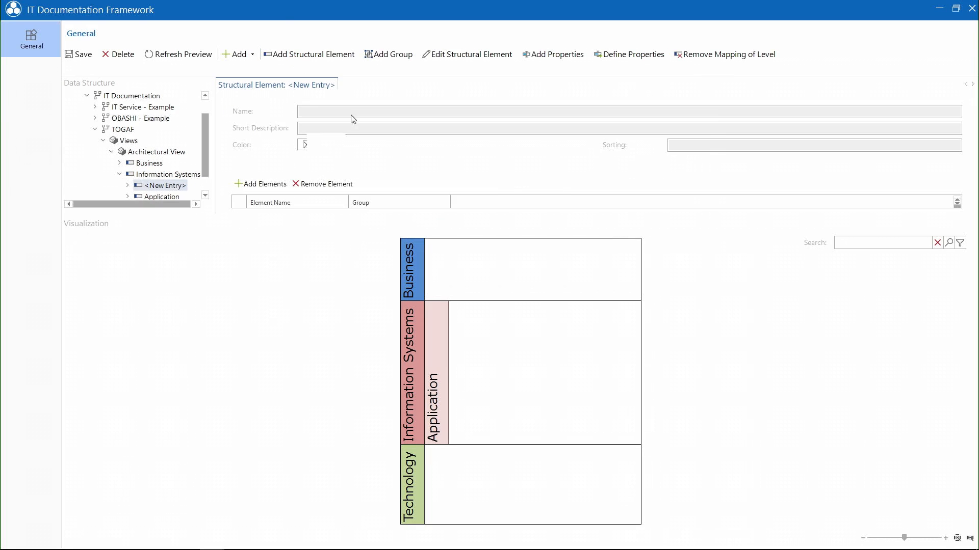
{"action": "left_click", "coordinate": [365, 152]}
{"action": "type", "text": "Data"}
{"action": "left_click", "coordinate": [595, 187]}
{"action": "type", "text": "2"}
{"action": "left_click", "coordinate": [362, 188]}
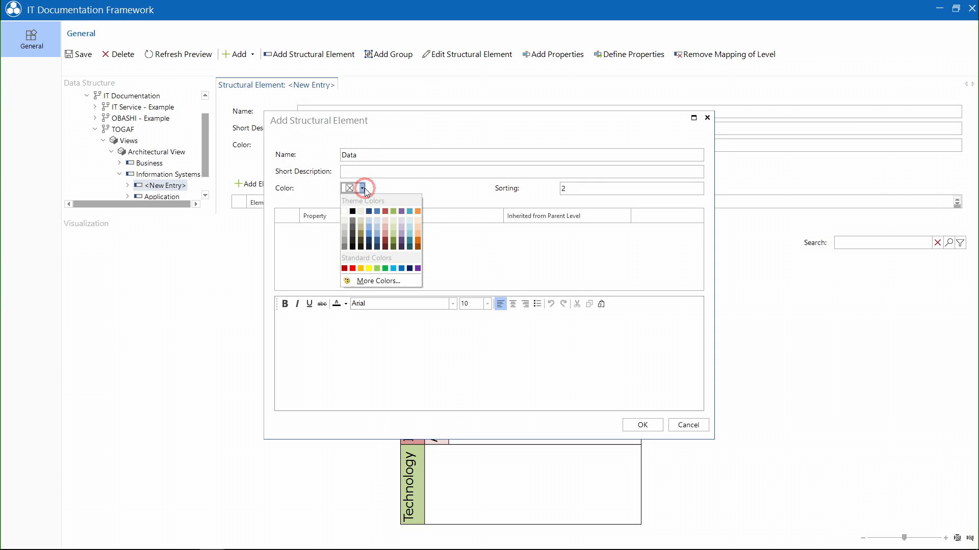
{"action": "left_click", "coordinate": [386, 230]}
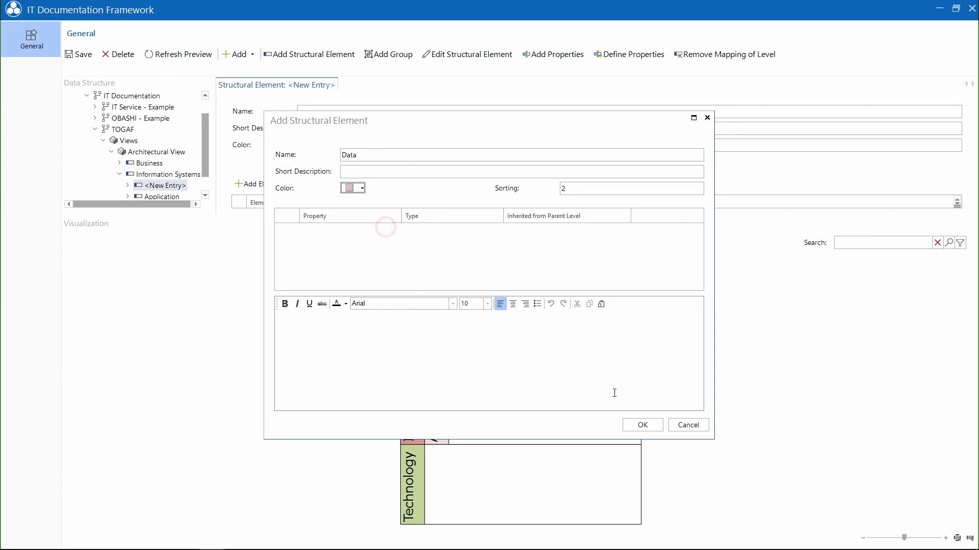
{"action": "left_click", "coordinate": [642, 425]}
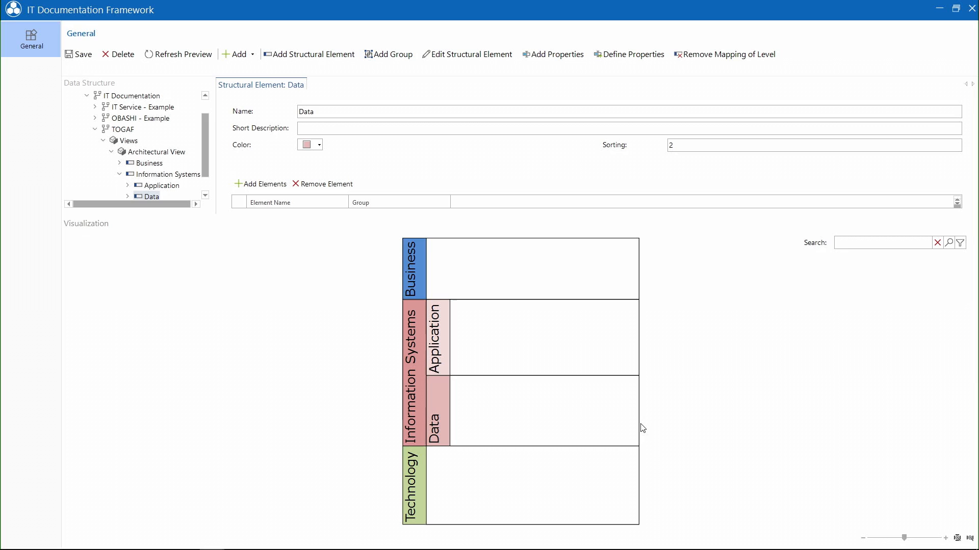
{"action": "left_click", "coordinate": [80, 54]}
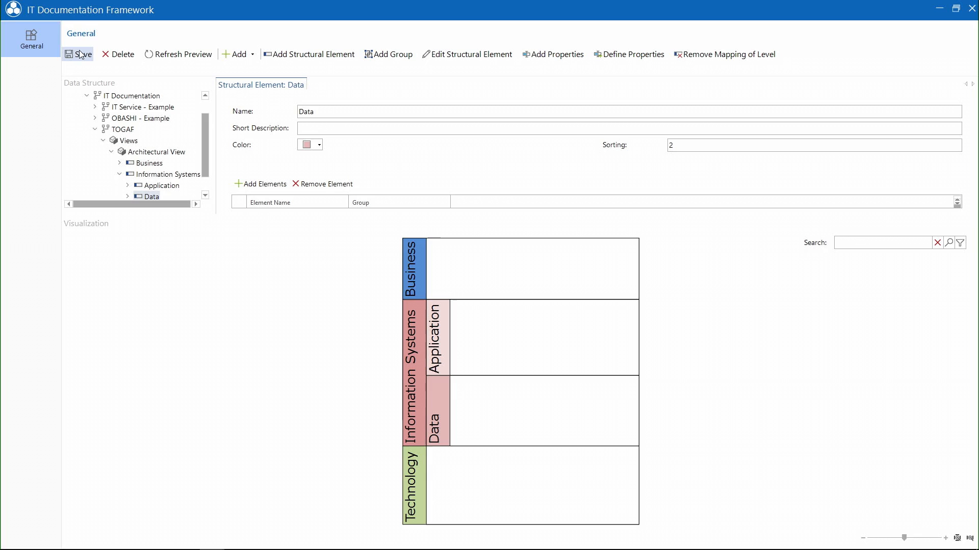
Add an organization named Sales Department to the Business level.
{"action": "left_click", "coordinate": [149, 163]}
{"action": "left_click", "coordinate": [251, 57]}
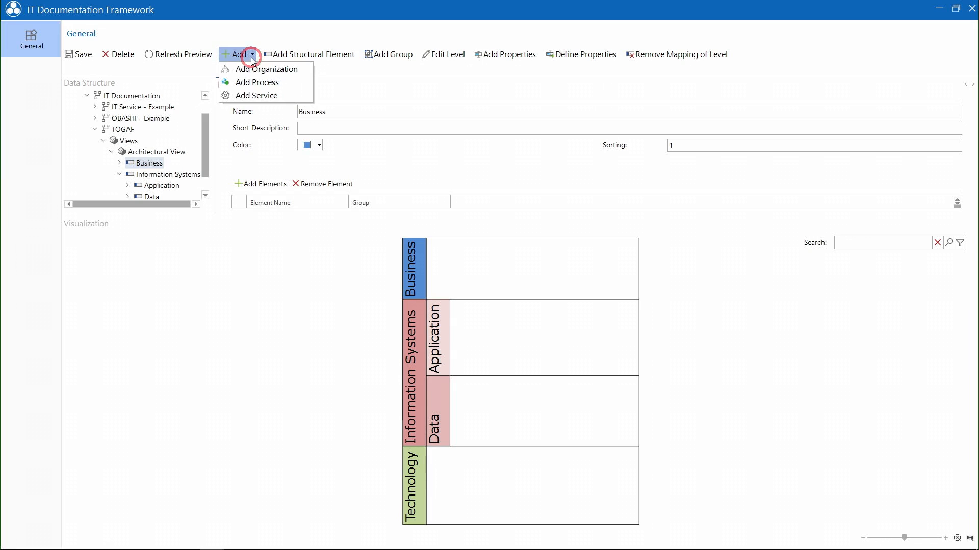
{"action": "left_click", "coordinate": [256, 68]}
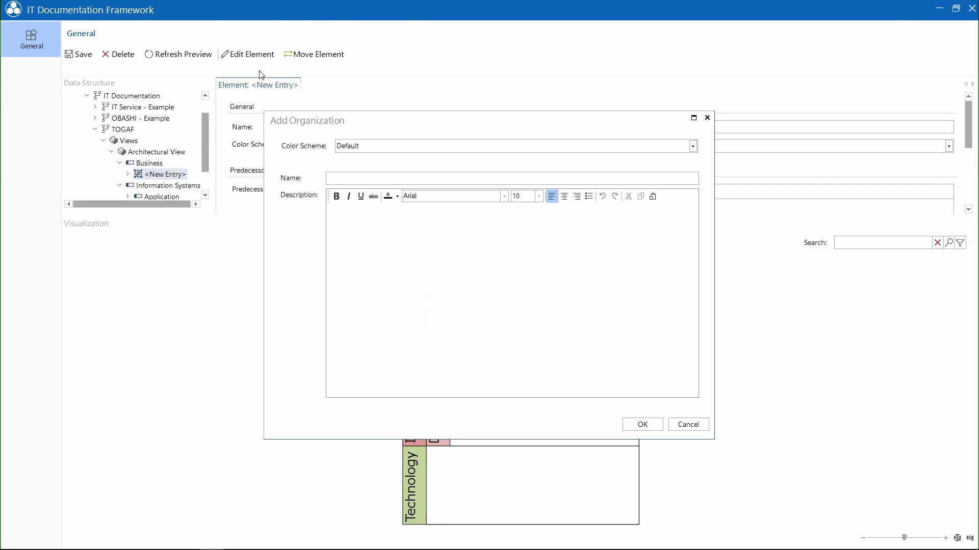
{"action": "left_click", "coordinate": [398, 178]}
{"action": "type", "text": "Sales Department"}
{"action": "left_click", "coordinate": [655, 425]}
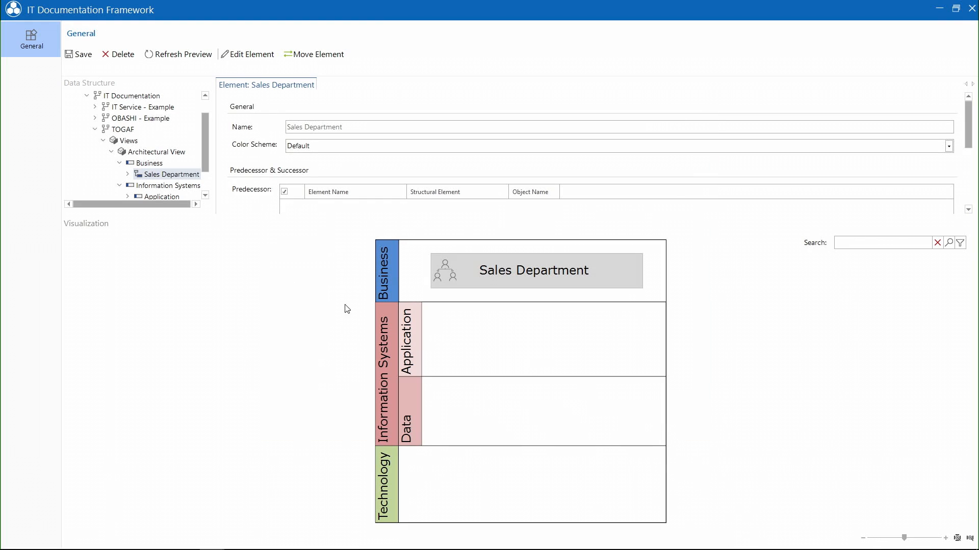
Add Exchange from the DOCUSNAPSPORTS.COM application servers to the Application element, set Sales Department as its predecessor and save.
{"action": "left_click_drag", "start_coordinate": [206, 158], "coordinate": [206, 169]}
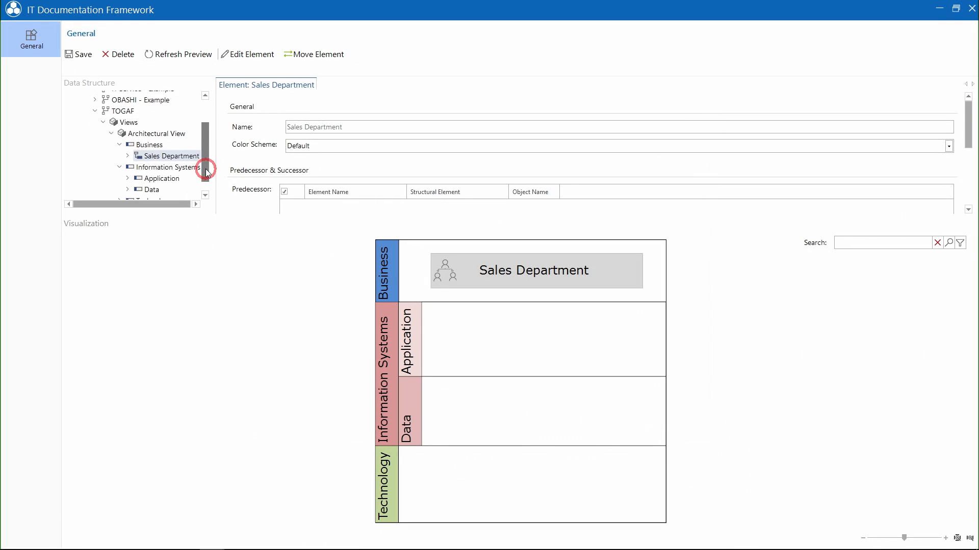
{"action": "left_click", "coordinate": [163, 178]}
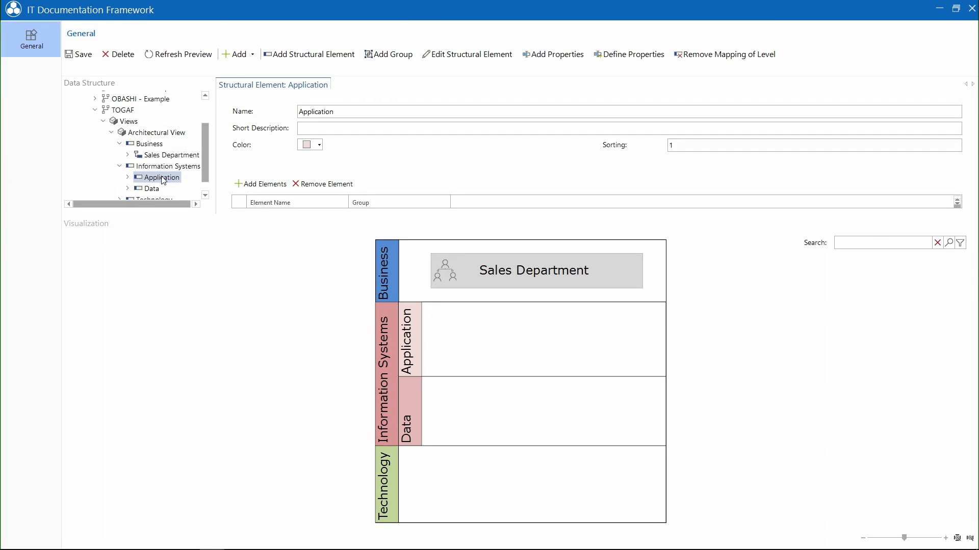
{"action": "left_click", "coordinate": [257, 185]}
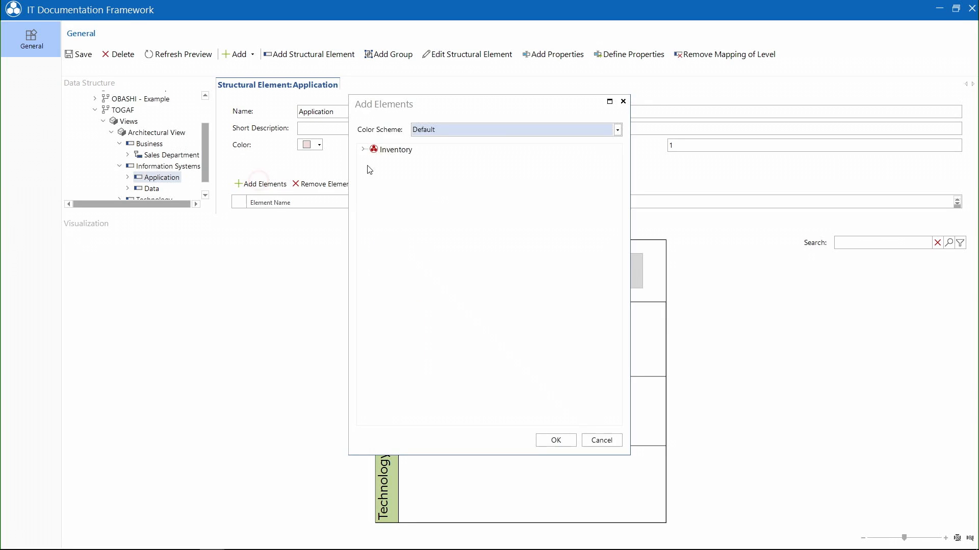
{"action": "left_click", "coordinate": [365, 151]}
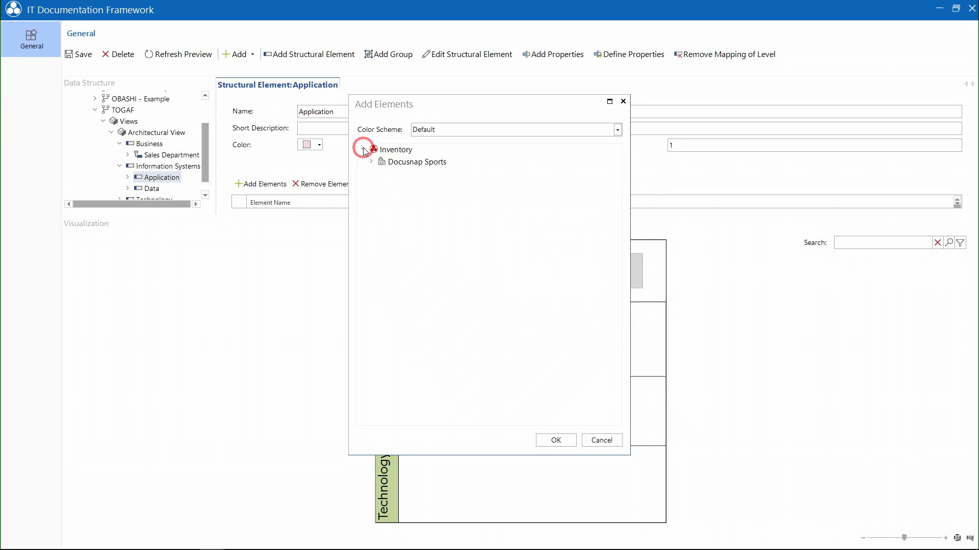
{"action": "left_click", "coordinate": [372, 163]}
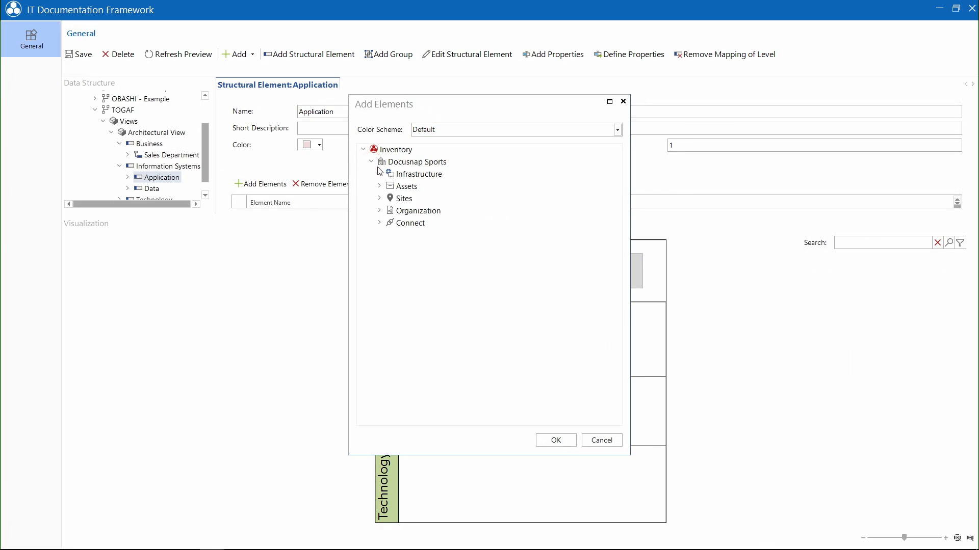
{"action": "left_click", "coordinate": [380, 175]}
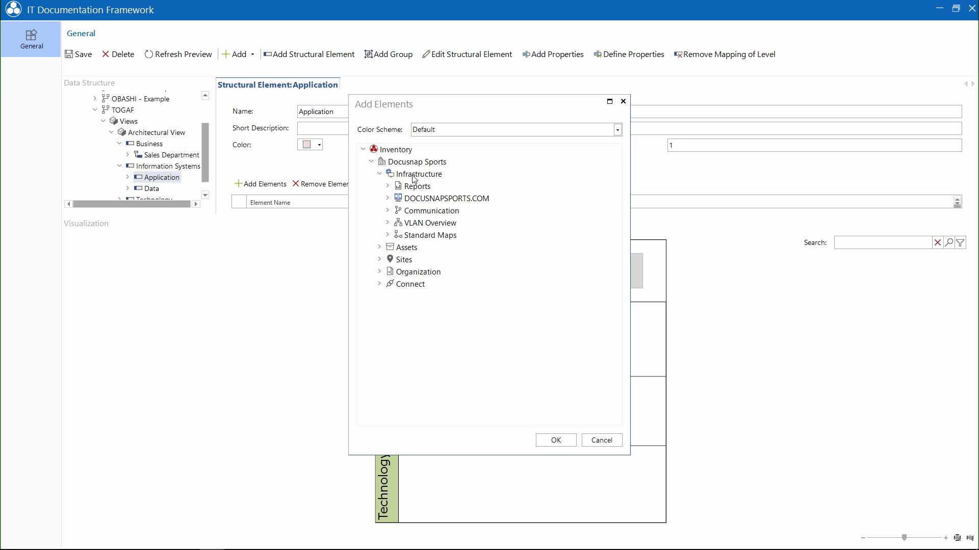
{"action": "left_click", "coordinate": [387, 199]}
{"action": "left_click", "coordinate": [387, 200]}
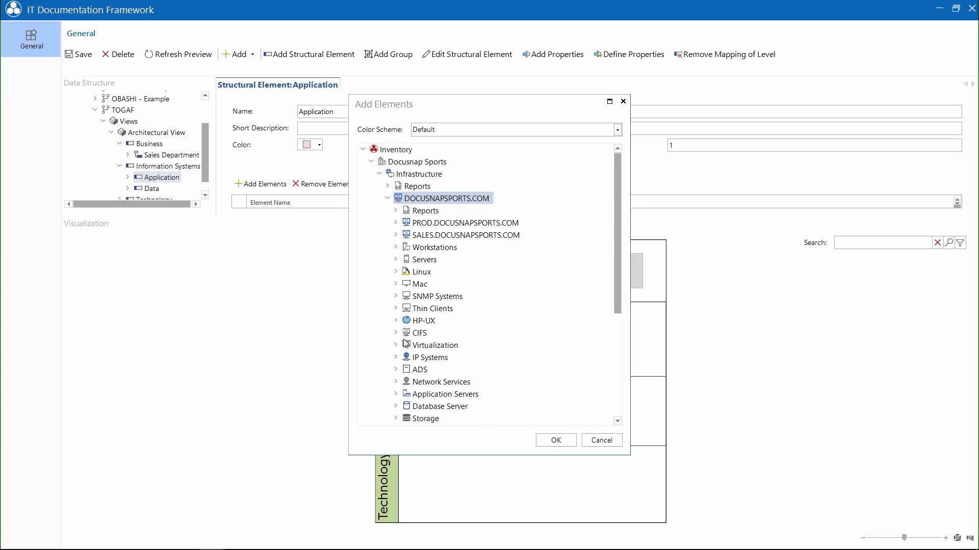
{"action": "left_click", "coordinate": [396, 394]}
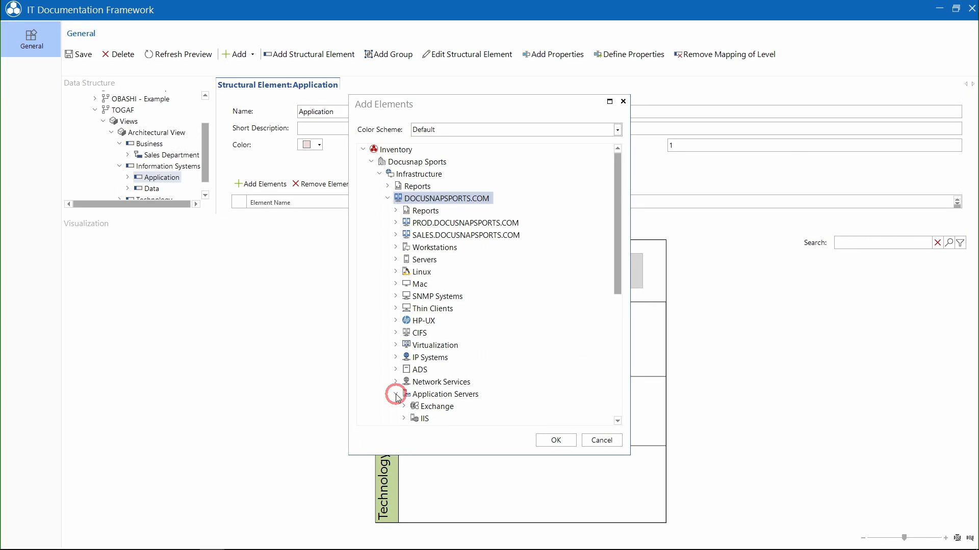
{"action": "left_click", "coordinate": [434, 408]}
{"action": "left_click", "coordinate": [556, 440]}
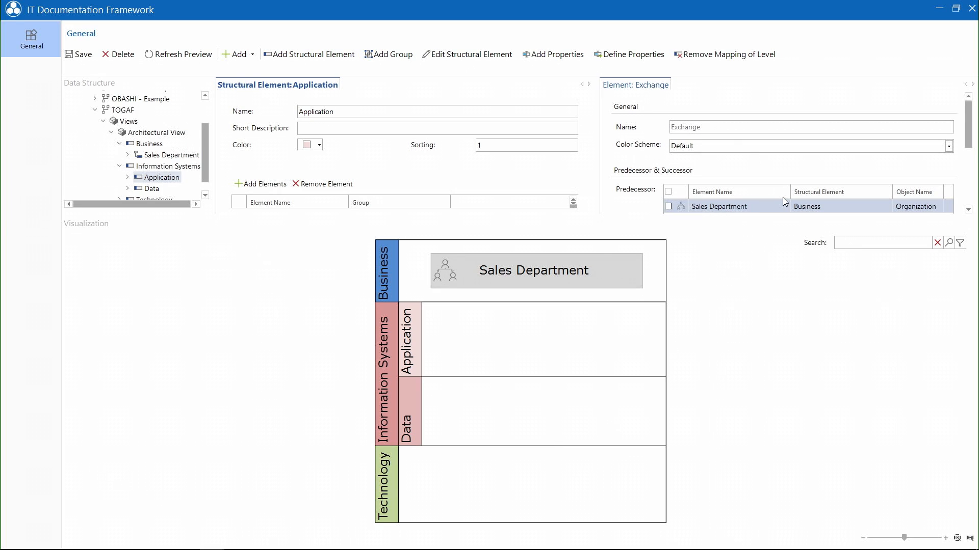
{"action": "left_click", "coordinate": [668, 206]}
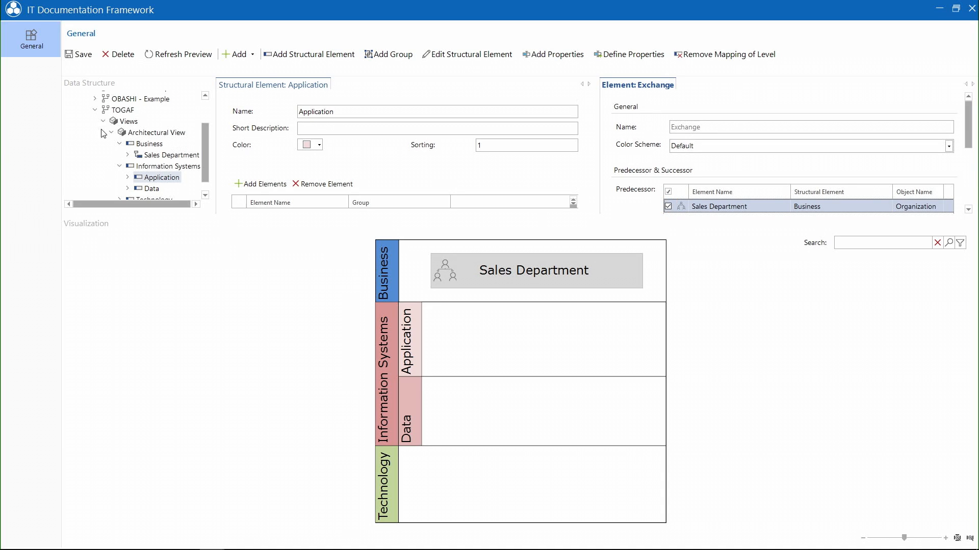
{"action": "left_click", "coordinate": [73, 55]}
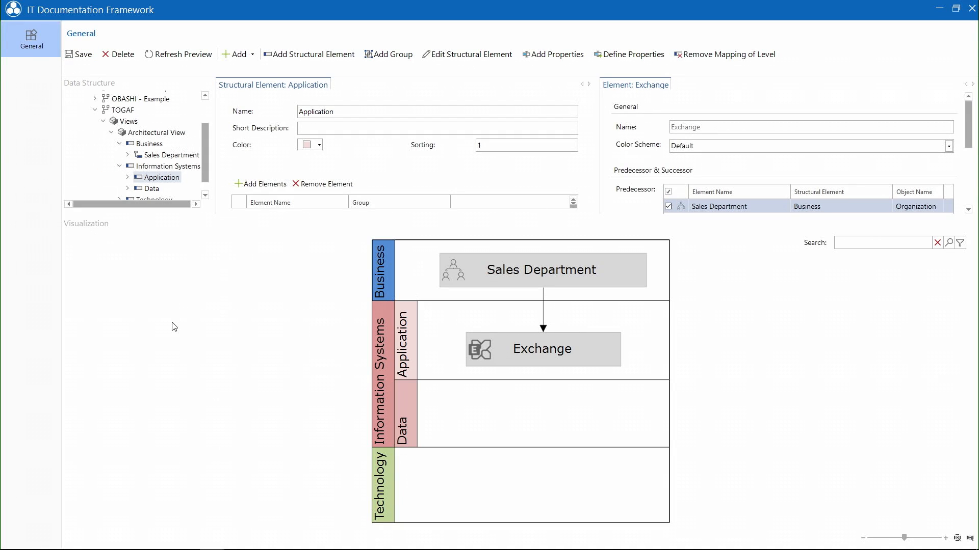
Add the DOCUSNAPSPORTS Exchange organization from the DOCUSNAPSPORTS.COM application servers to the Data structural element.
{"action": "left_click", "coordinate": [151, 188]}
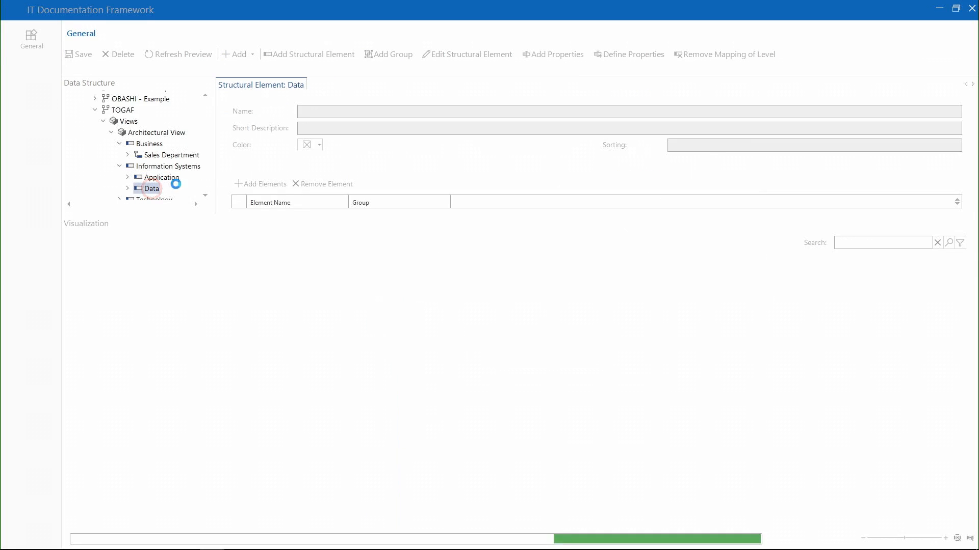
{"action": "left_click", "coordinate": [257, 184]}
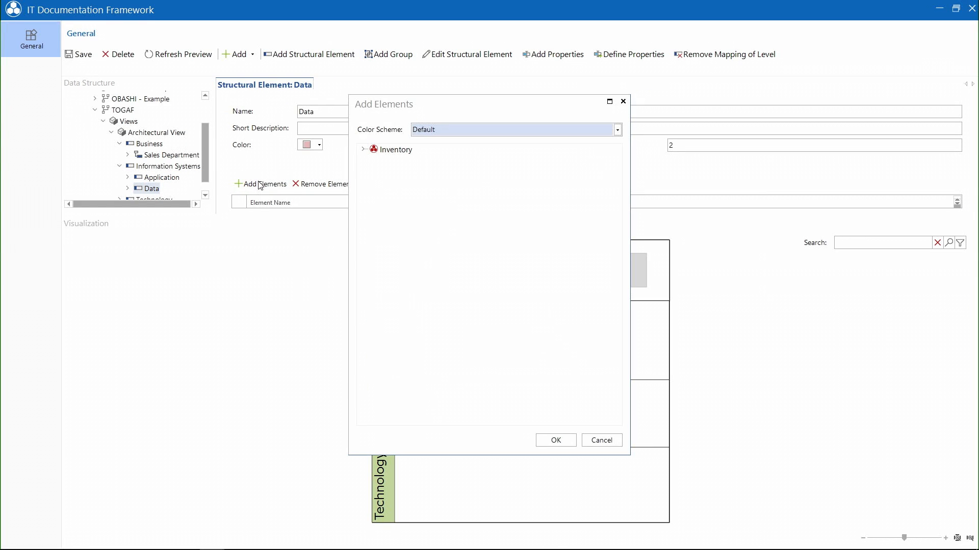
{"action": "left_click", "coordinate": [363, 150]}
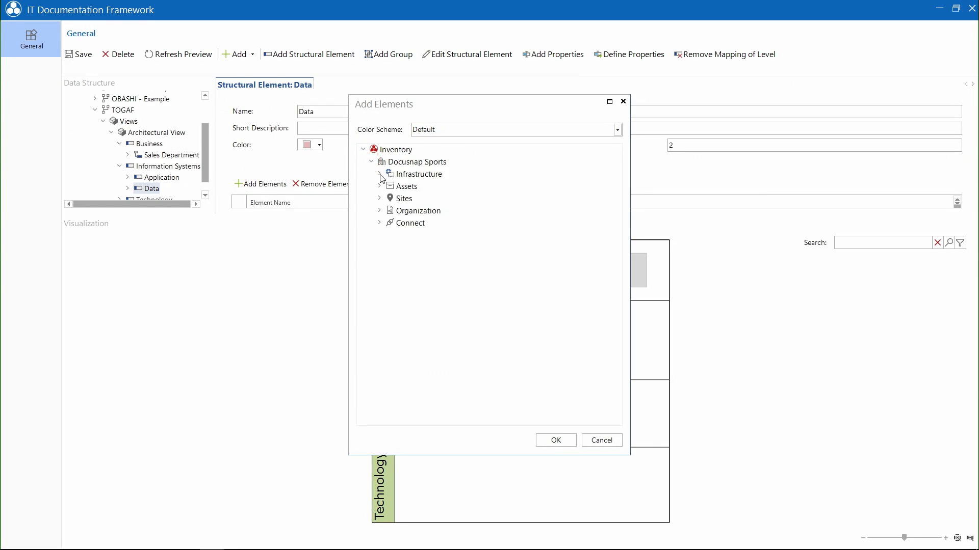
{"action": "left_click", "coordinate": [379, 174]}
{"action": "left_click", "coordinate": [388, 198]}
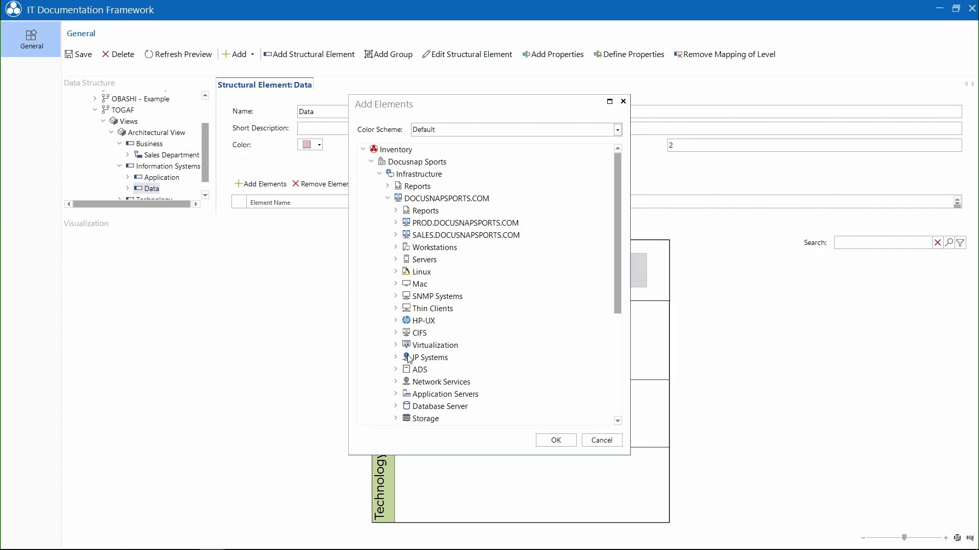
{"action": "left_click", "coordinate": [396, 394]}
{"action": "left_click", "coordinate": [404, 406]}
{"action": "left_click", "coordinate": [449, 418]}
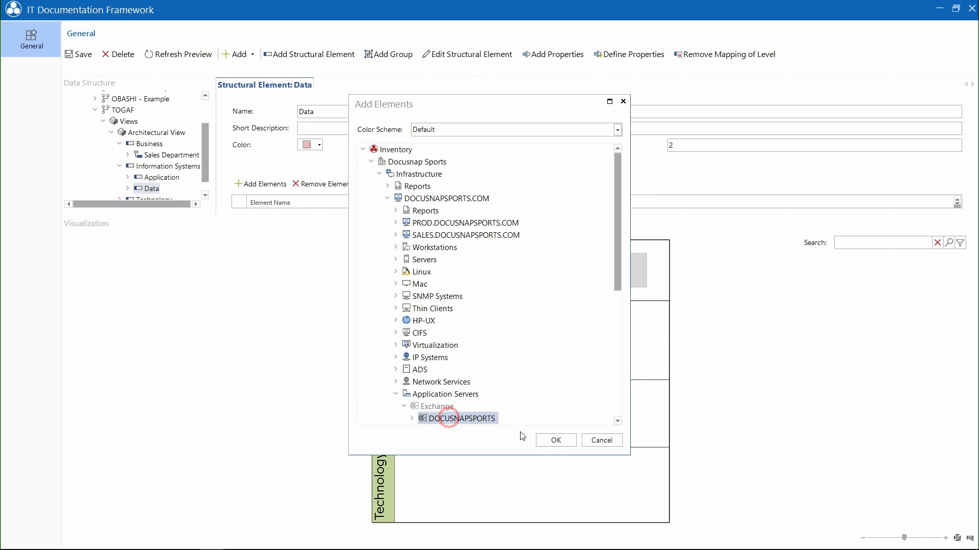
{"action": "left_click", "coordinate": [556, 440]}
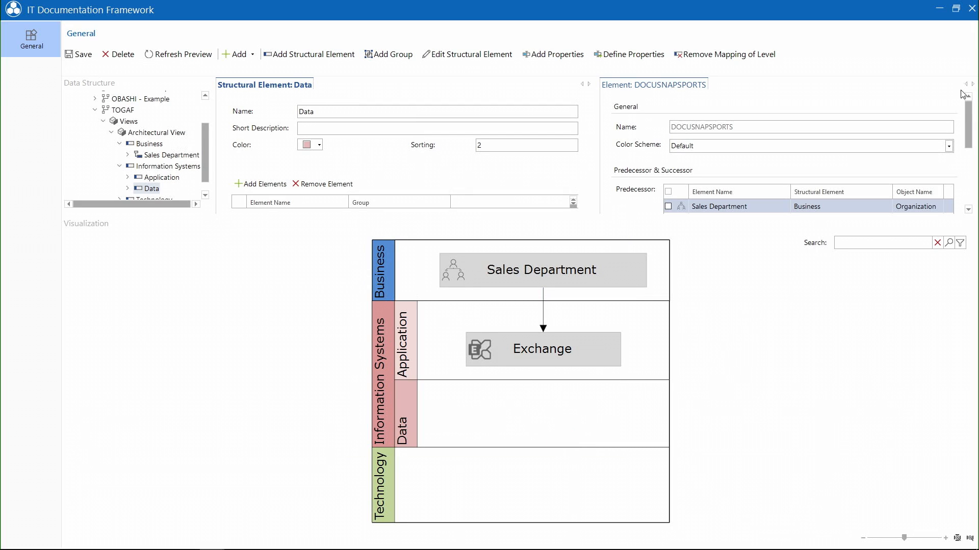
Set Exchange as the predecessor of the DOCUSNAPSPORTS element and save the framework.
{"action": "left_click_drag", "start_coordinate": [968, 117], "coordinate": [971, 140]}
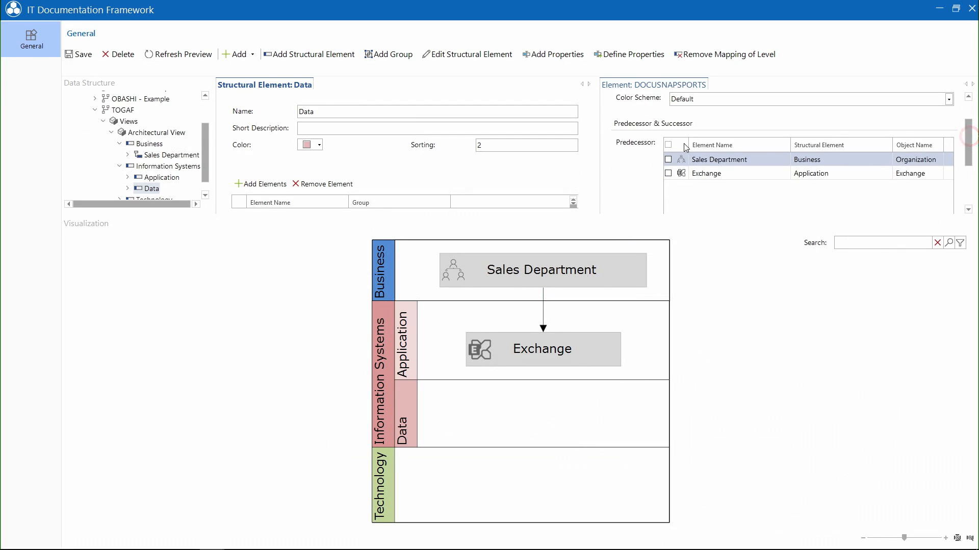
{"action": "left_click", "coordinate": [668, 174]}
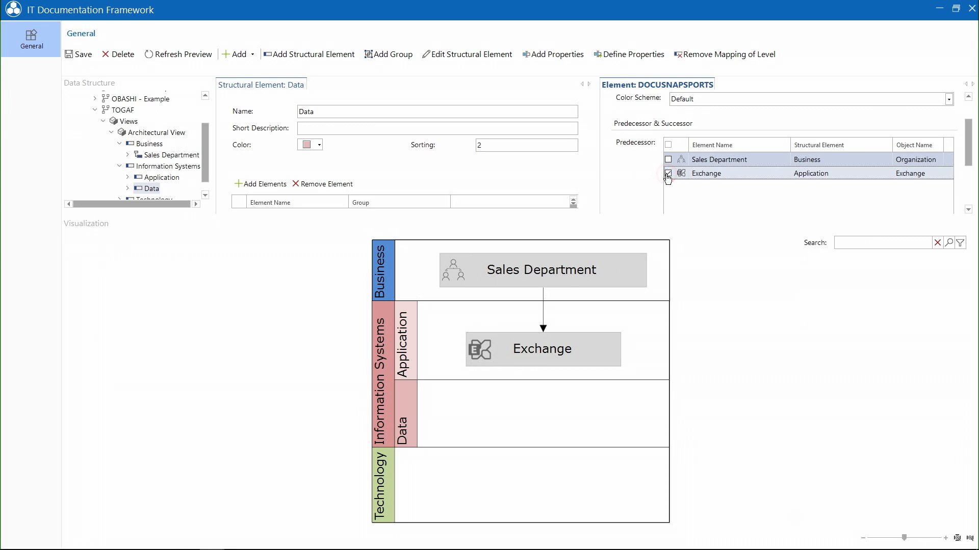
{"action": "left_click", "coordinate": [73, 55]}
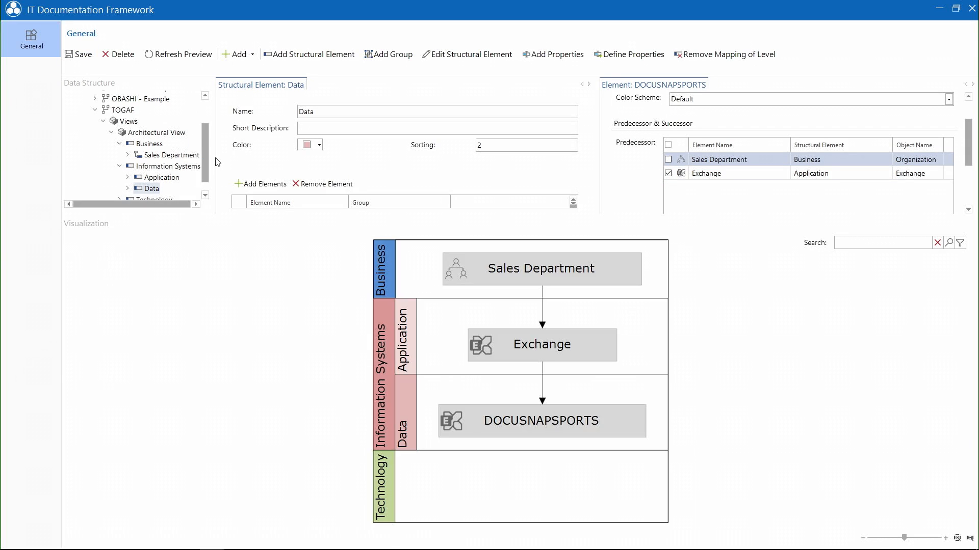
Add the Exchange server DOSPEX01 from the DOCUSNAPSPORTS.COM application servers to the Technology level.
{"action": "left_click", "coordinate": [205, 173]}
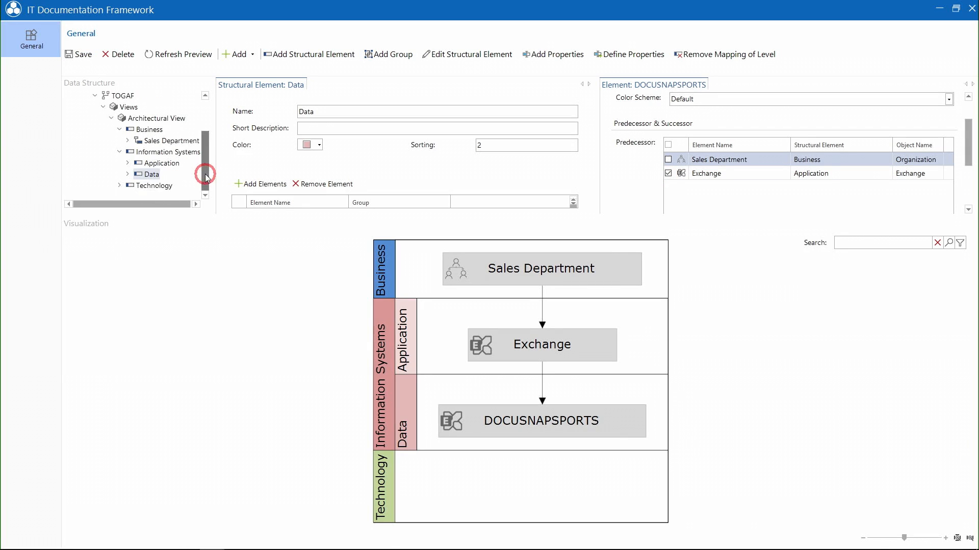
{"action": "left_click", "coordinate": [156, 187]}
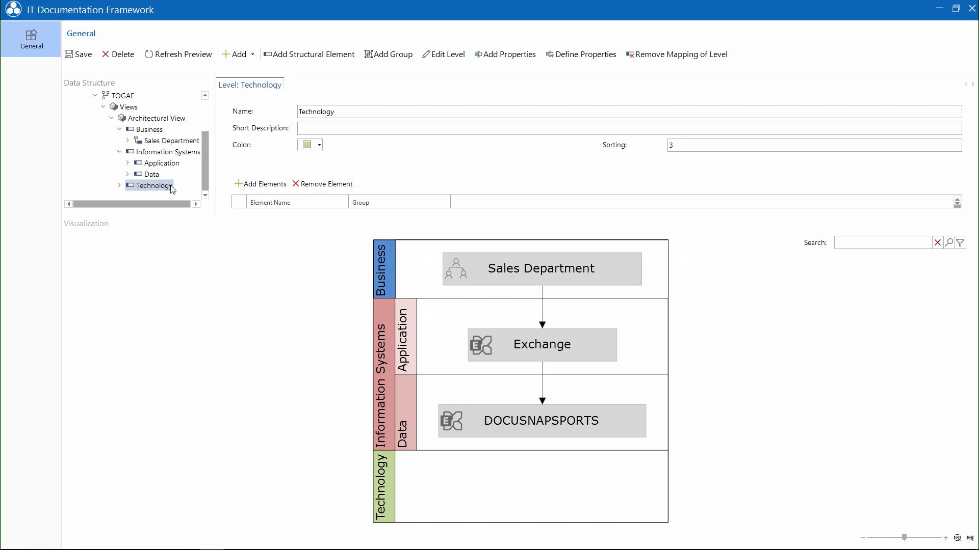
{"action": "left_click", "coordinate": [253, 185]}
{"action": "left_click", "coordinate": [363, 149]}
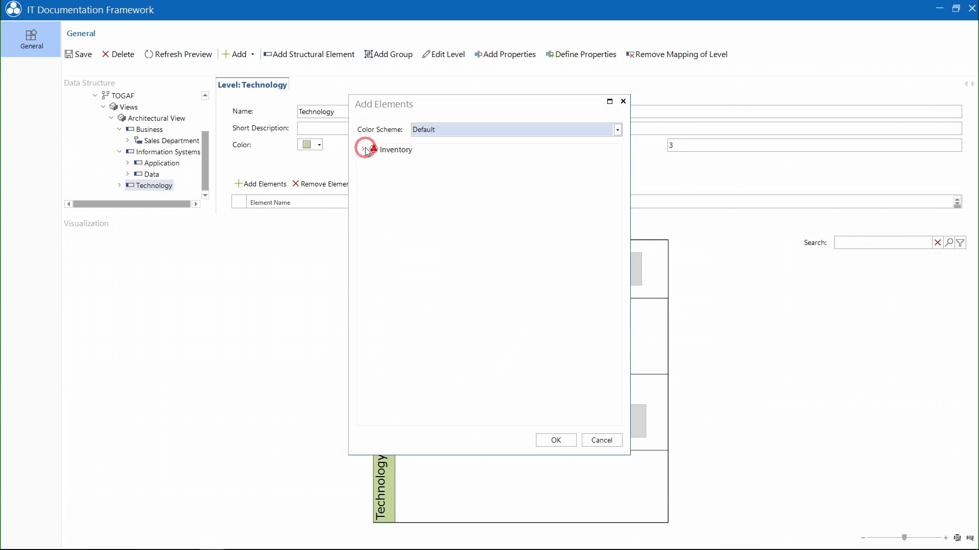
{"action": "left_click", "coordinate": [372, 162]}
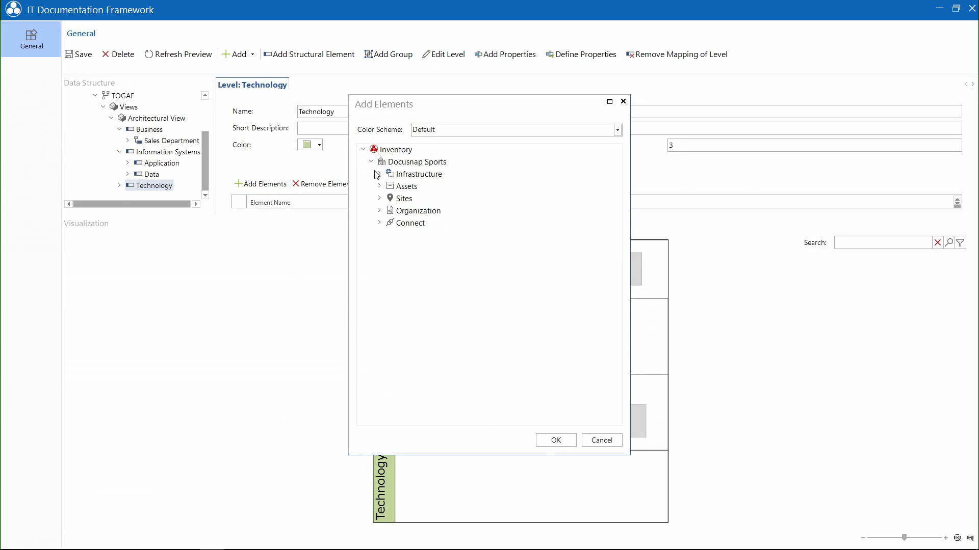
{"action": "left_click", "coordinate": [379, 174]}
{"action": "left_click", "coordinate": [387, 198]}
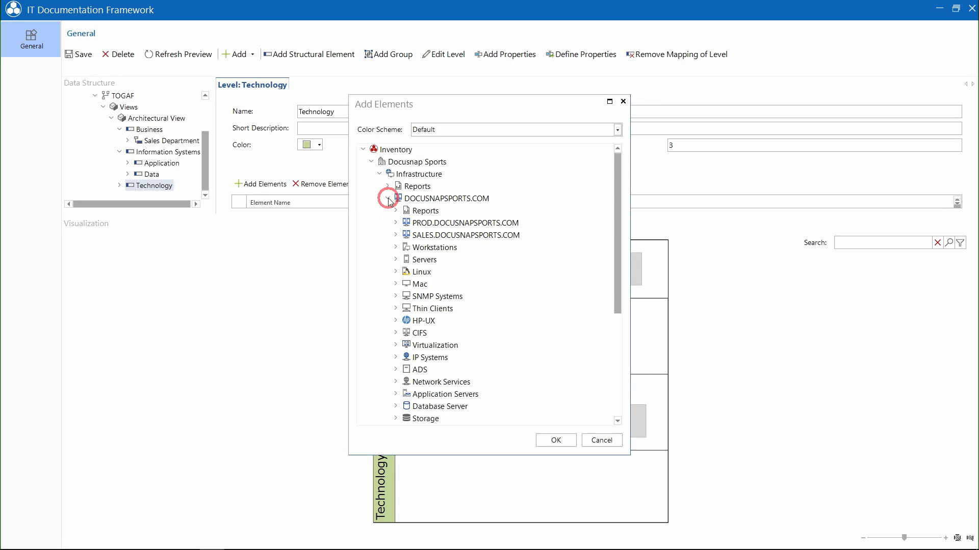
{"action": "left_click", "coordinate": [396, 394]}
{"action": "left_click", "coordinate": [404, 406]}
{"action": "scroll", "coordinate": [406, 408], "scroll_direction": "down", "scroll_amount": 2}
{"action": "left_click", "coordinate": [412, 354]}
{"action": "left_click", "coordinate": [420, 379]}
{"action": "left_click", "coordinate": [461, 391]}
{"action": "left_click", "coordinate": [558, 440]}
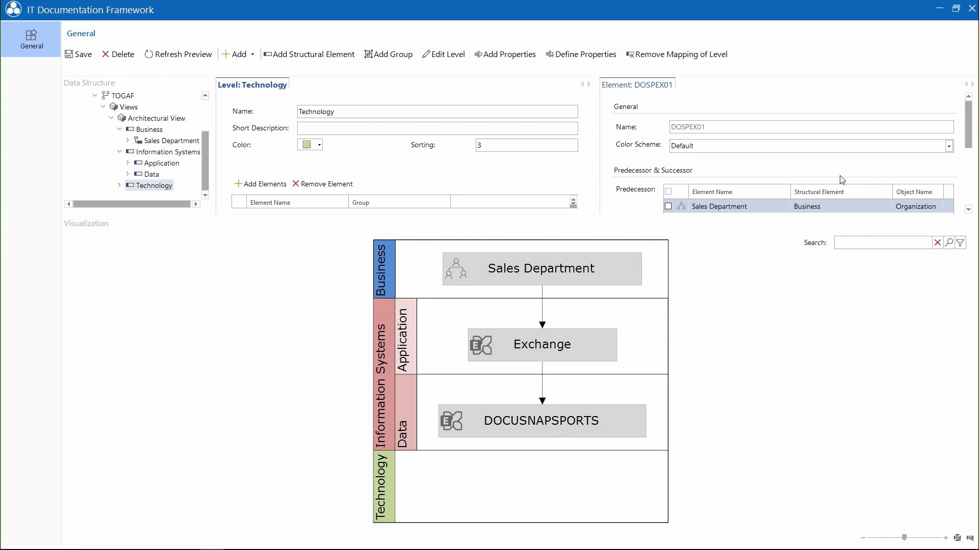
Set Exchange as the predecessor of the DOSPEX01 element and save the framework.
{"action": "scroll", "coordinate": [839, 175], "scroll_direction": "down", "scroll_amount": 2}
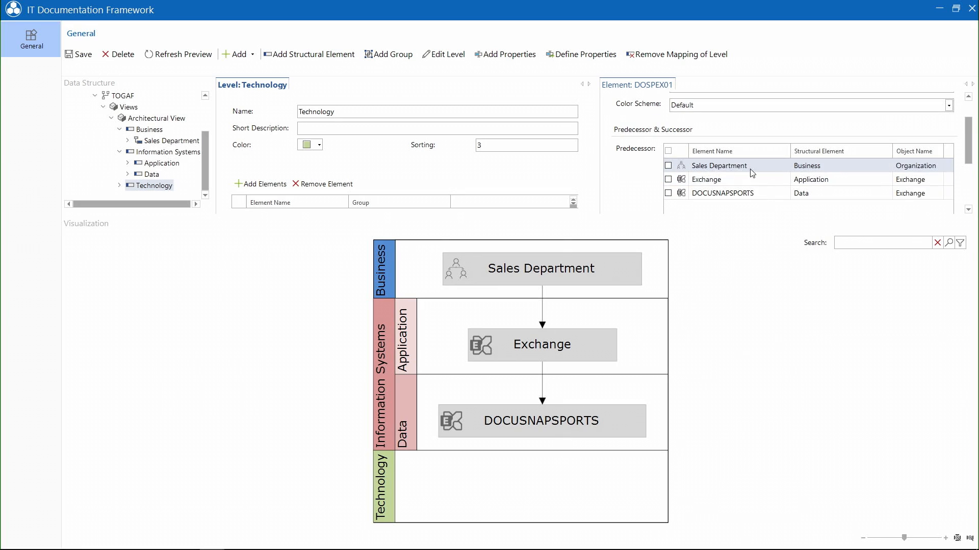
{"action": "left_click", "coordinate": [667, 180]}
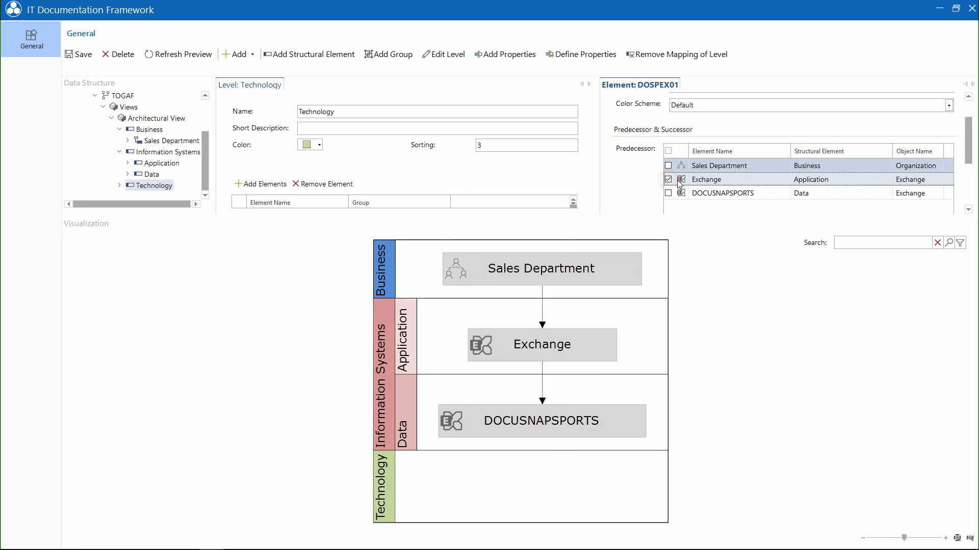
{"action": "left_click", "coordinate": [83, 55]}
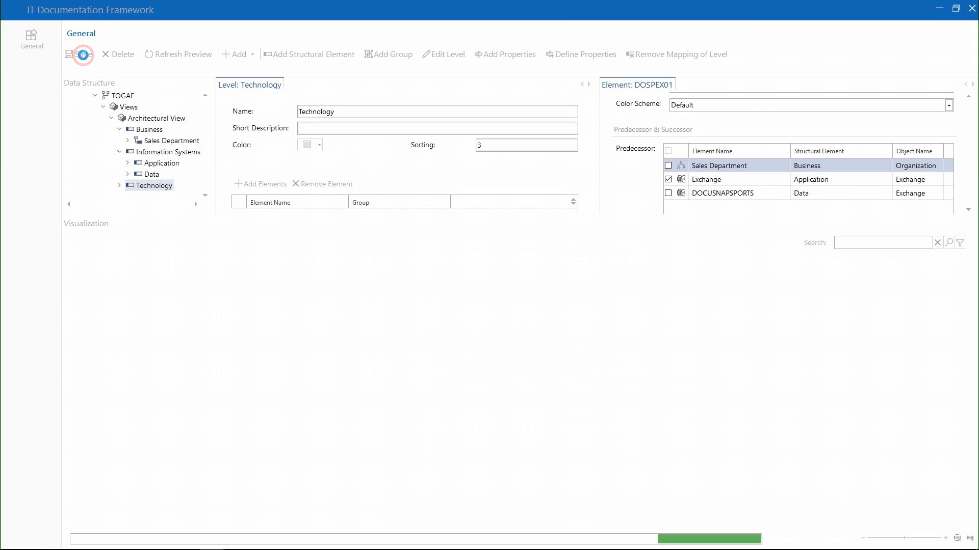
Close the framework editor and open the View Map of the TOGAF Architectural View in the documentation tree.
{"action": "left_click", "coordinate": [971, 8]}
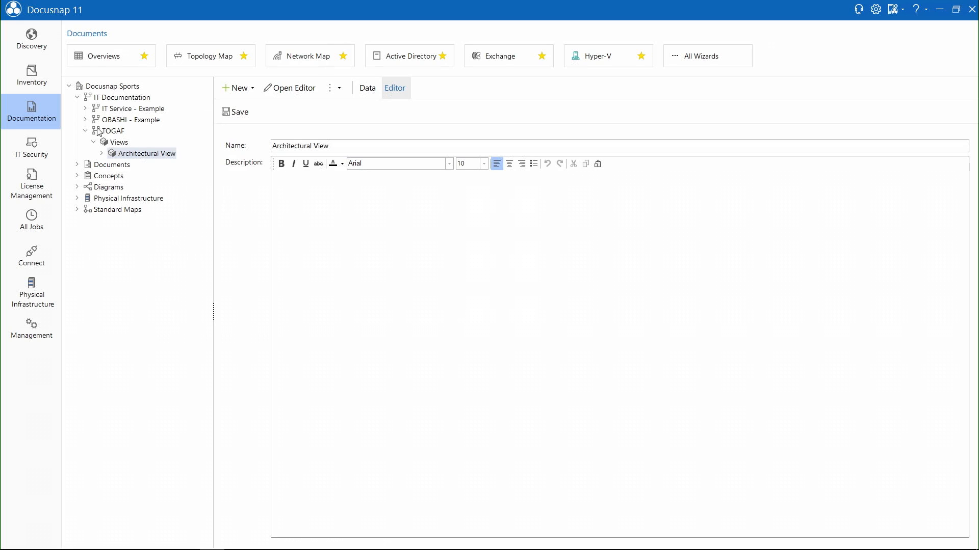
{"action": "left_click", "coordinate": [101, 154]}
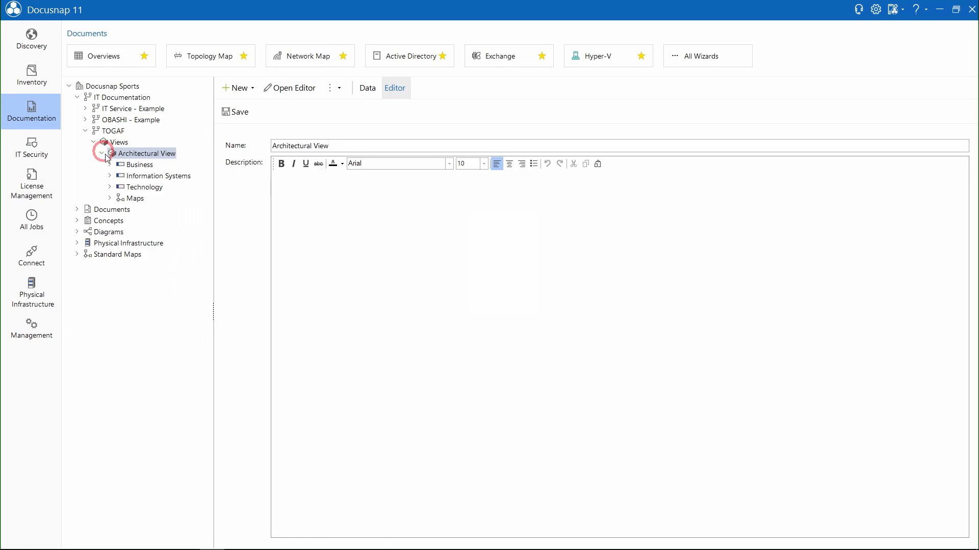
{"action": "left_click", "coordinate": [110, 198]}
{"action": "left_click", "coordinate": [145, 211]}
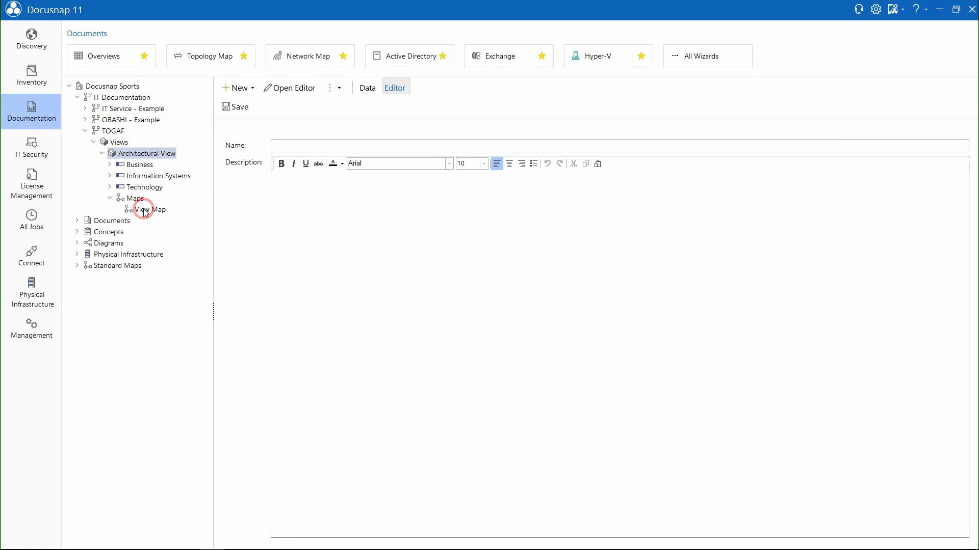